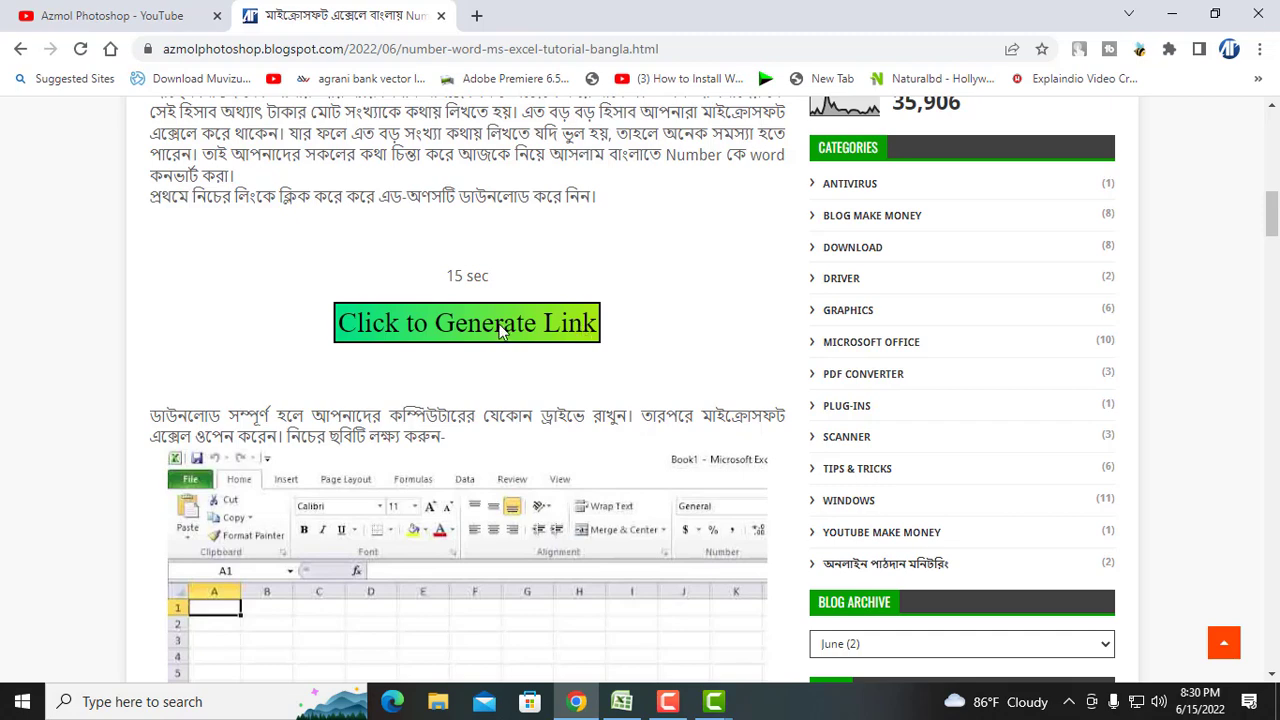
# Step: Generate the add-in's download link on the blog page, download BDTConvert.xlam from MEGA, and show the file in its folder
pyautogui.click(500, 330)
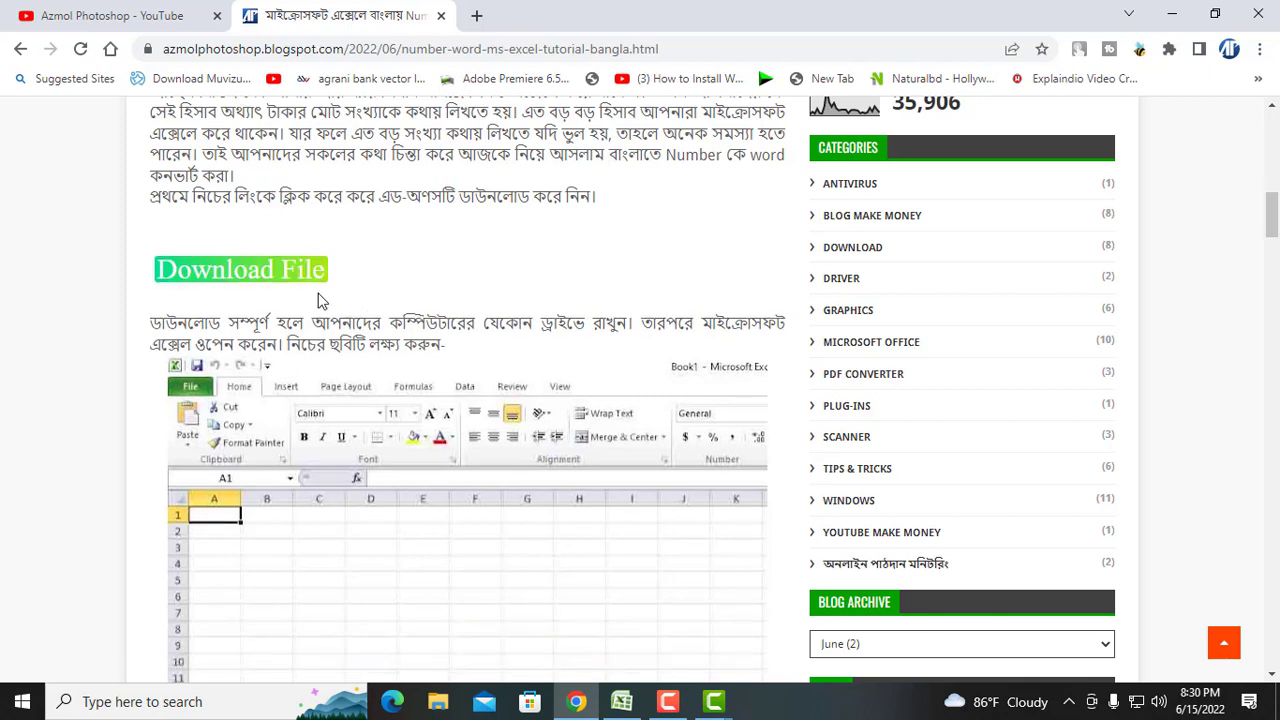
pyautogui.click(252, 278)
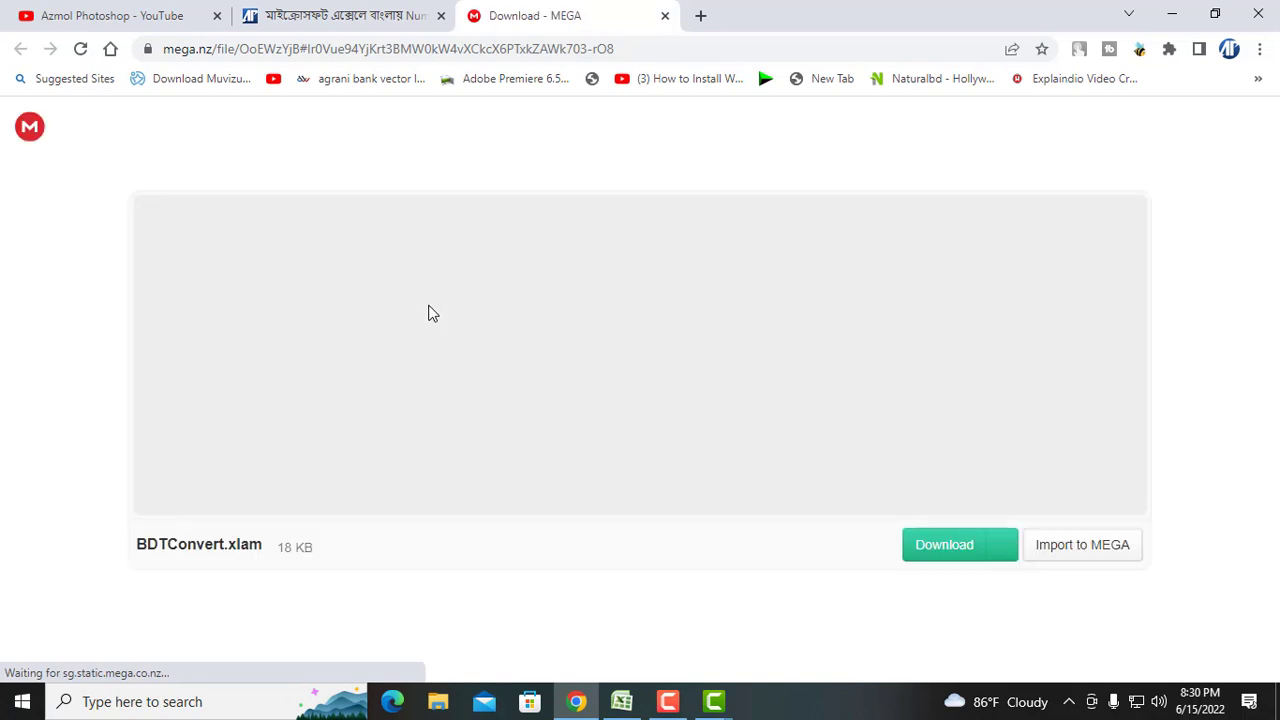
pyautogui.click(940, 553)
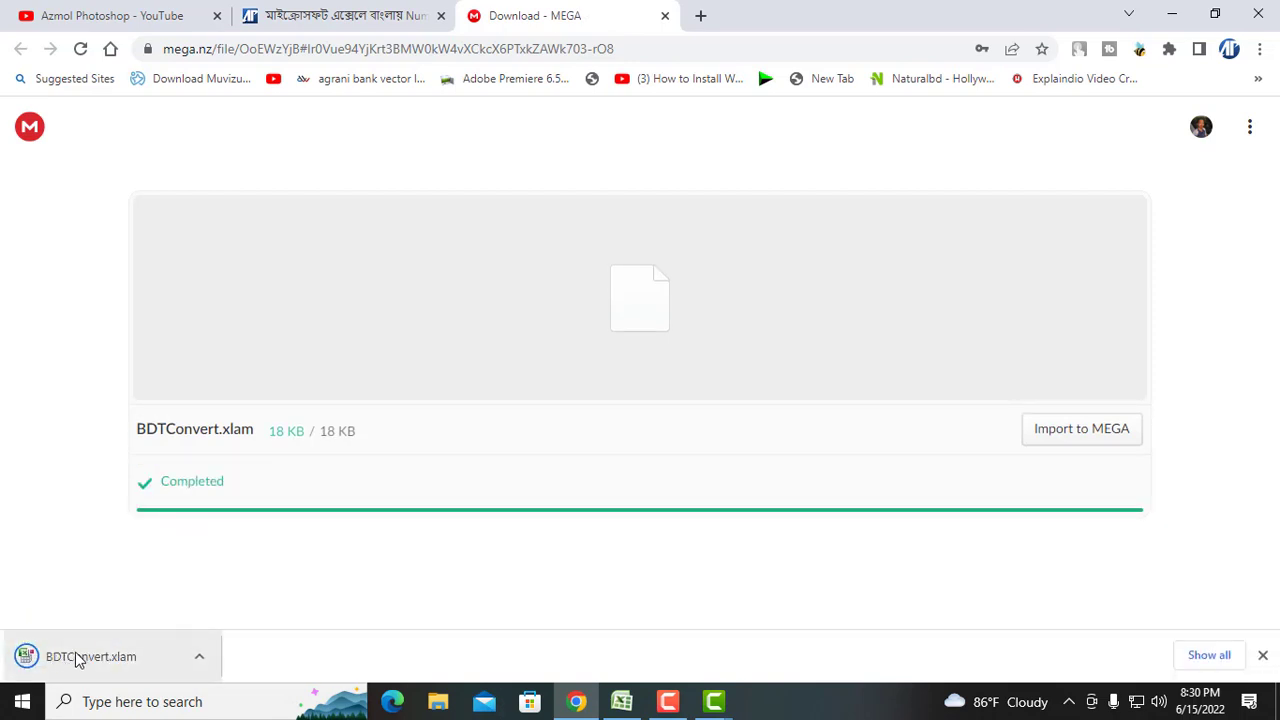
pyautogui.click(195, 660)
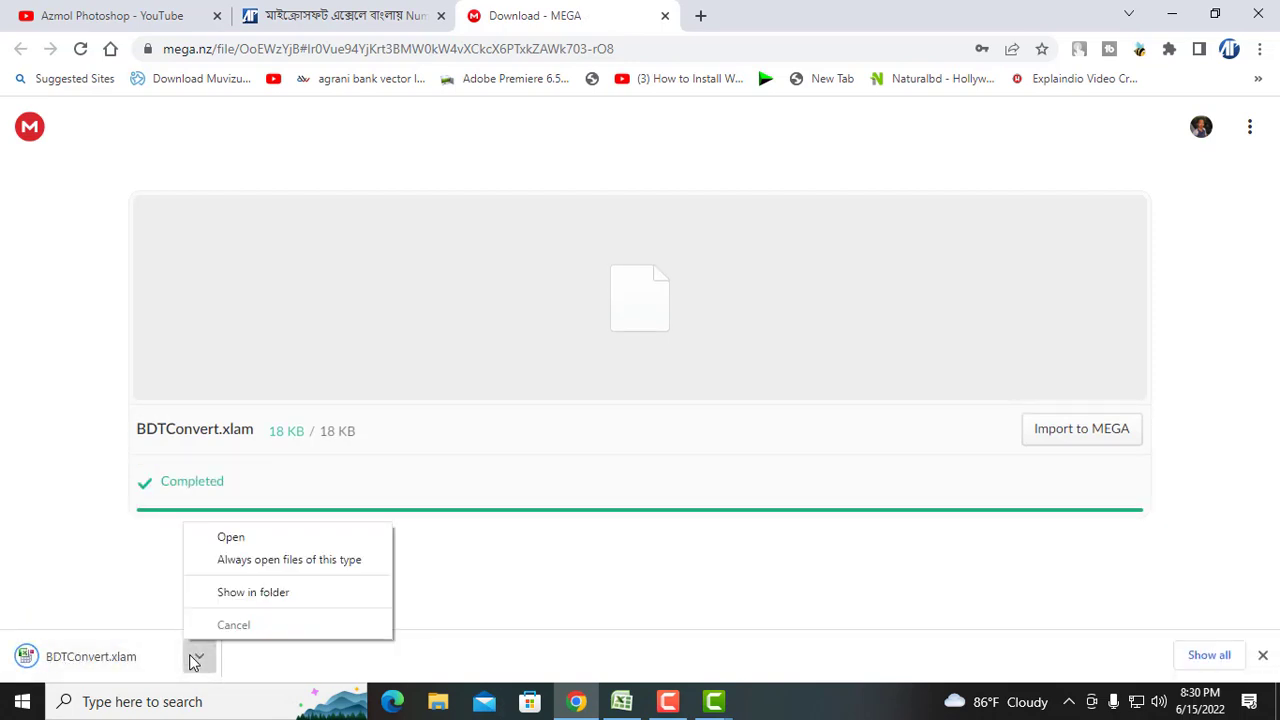
pyautogui.click(268, 594)
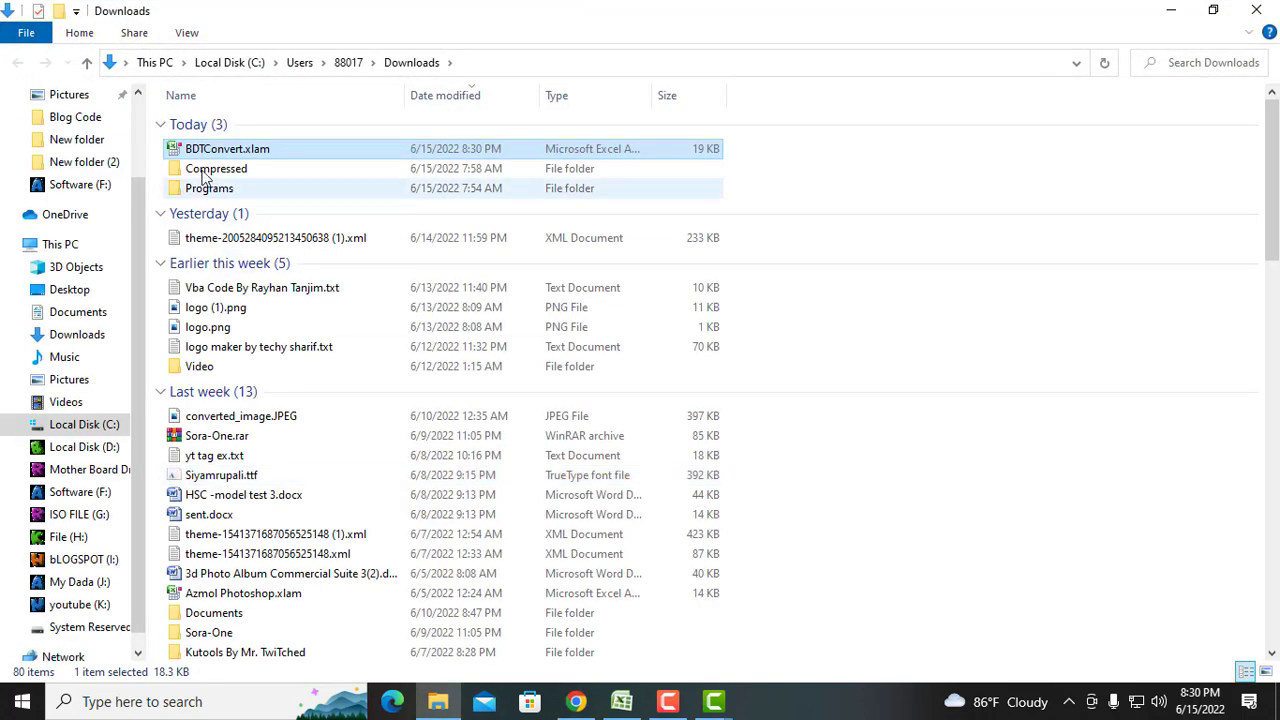
# Step: Move BDTConvert.xlam from Downloads to the Software (F:) drive, replacing the existing copy, and select it there
pyautogui.rightClick(199, 150)
pyautogui.click(295, 482)
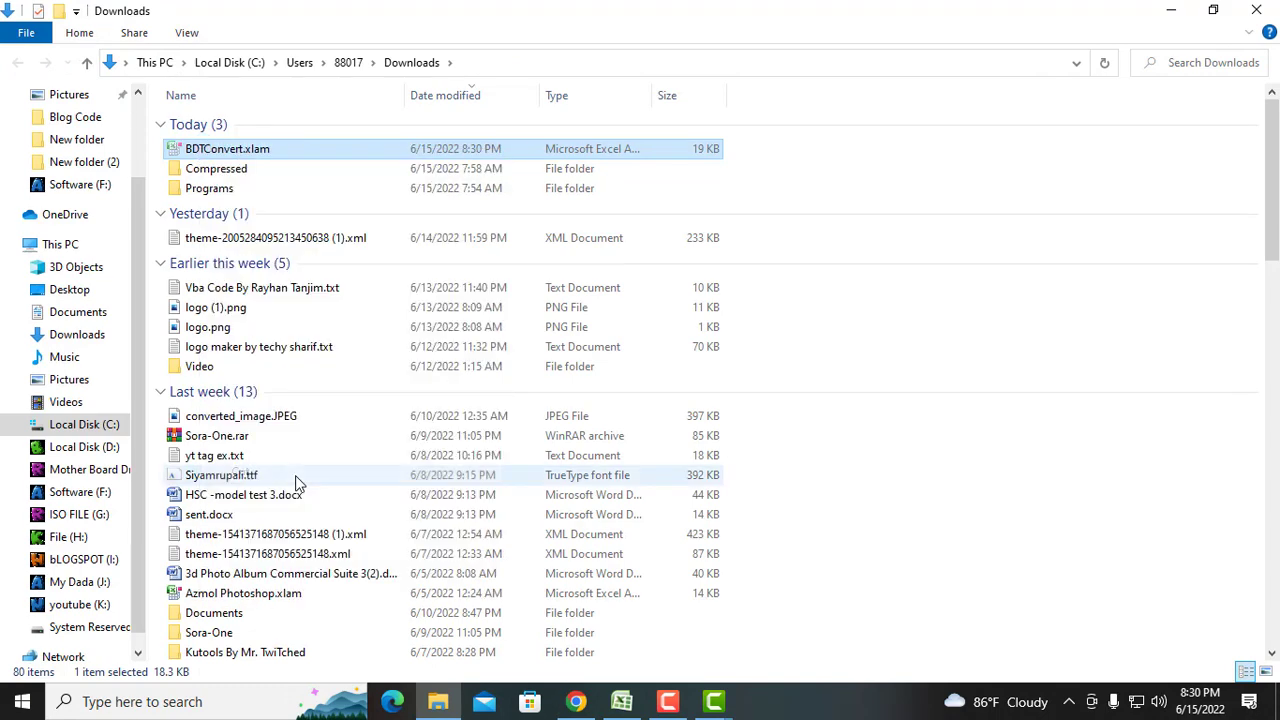
pyautogui.click(88, 451)
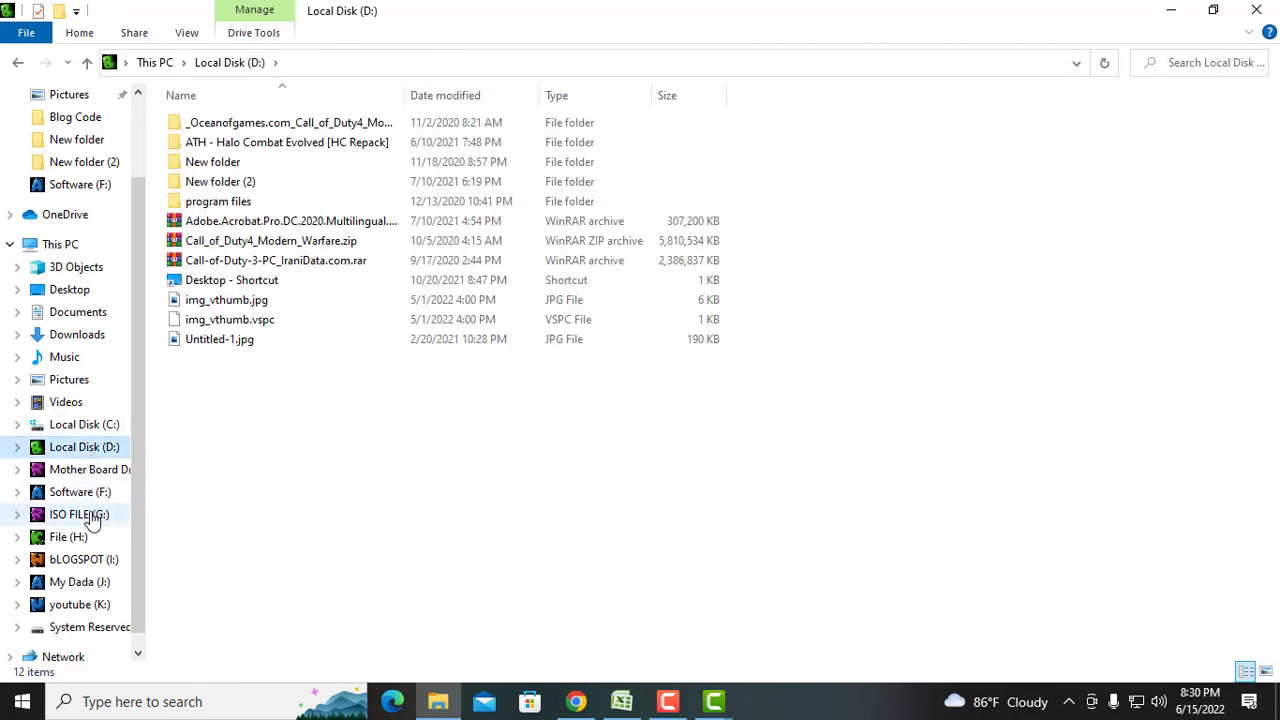
pyautogui.click(88, 495)
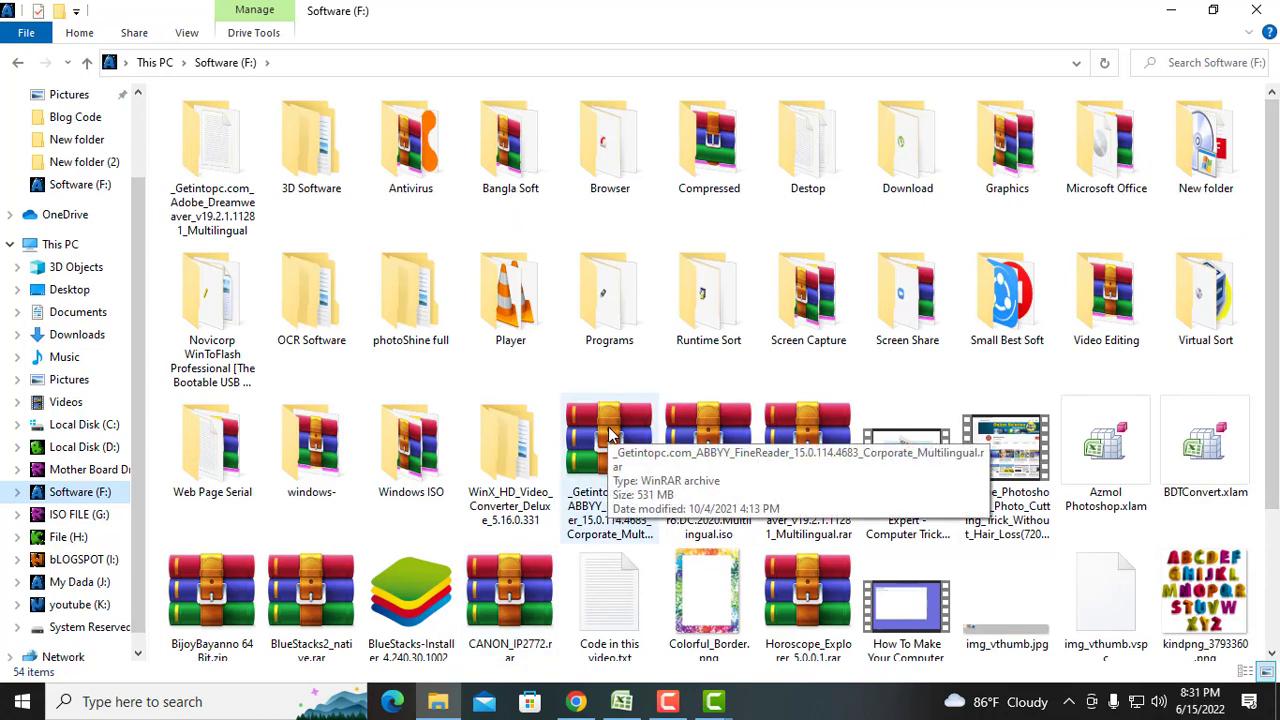
pyautogui.hotkey('ctrl', 'v')
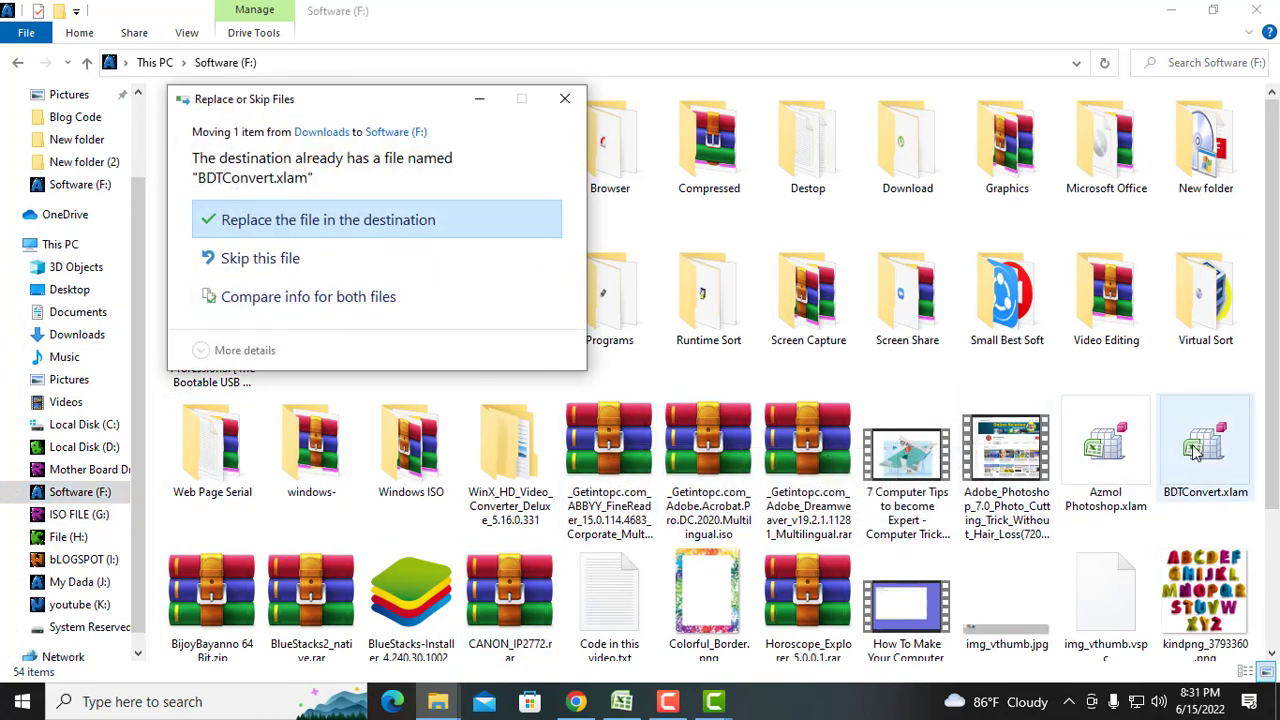
pyautogui.click(251, 220)
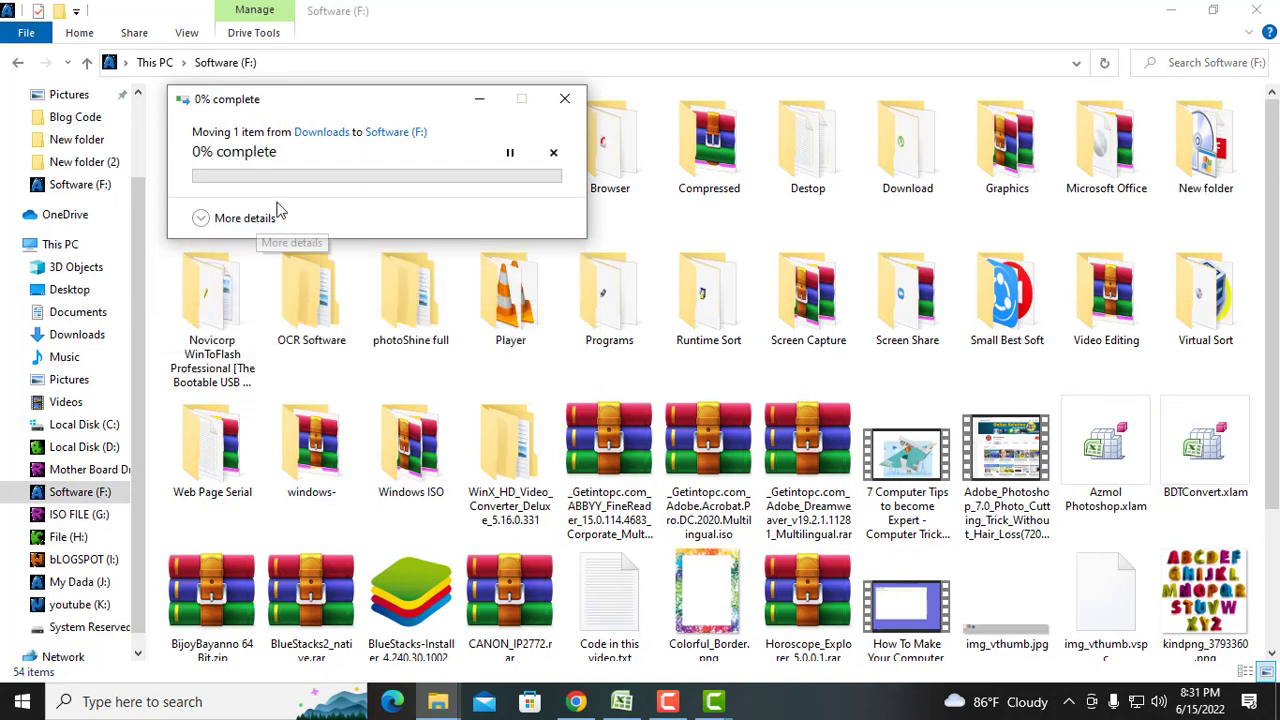
pyautogui.click(423, 268)
pyautogui.click(1210, 438)
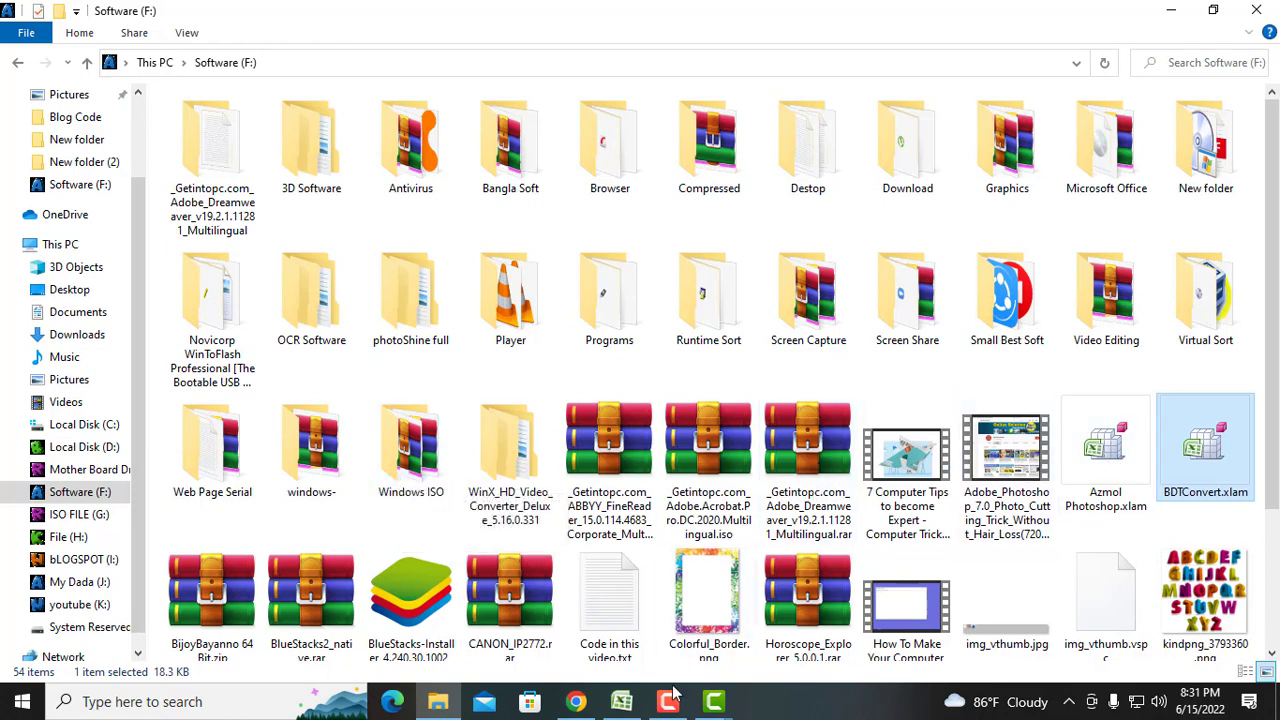
# Step: Switch to the Book1 workbook in Excel and open the manager for available Excel add-ins
pyautogui.click(622, 702)
pyautogui.click(463, 326)
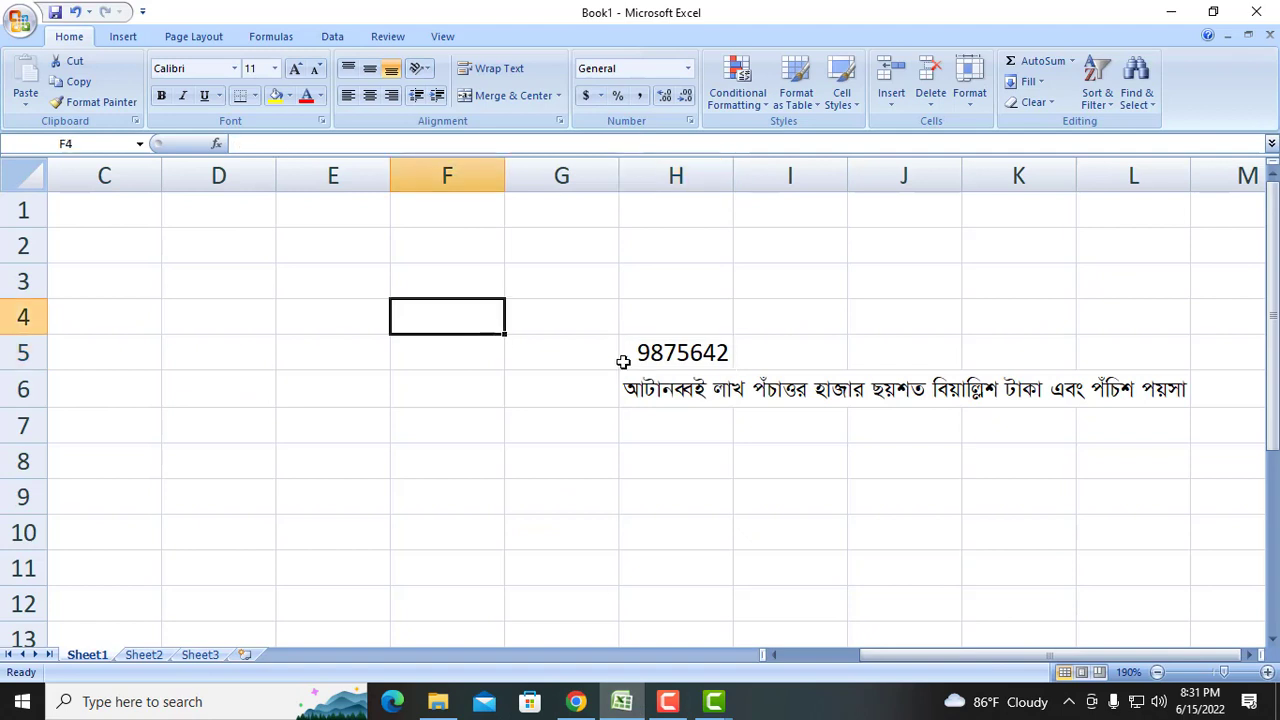
pyautogui.click(678, 355)
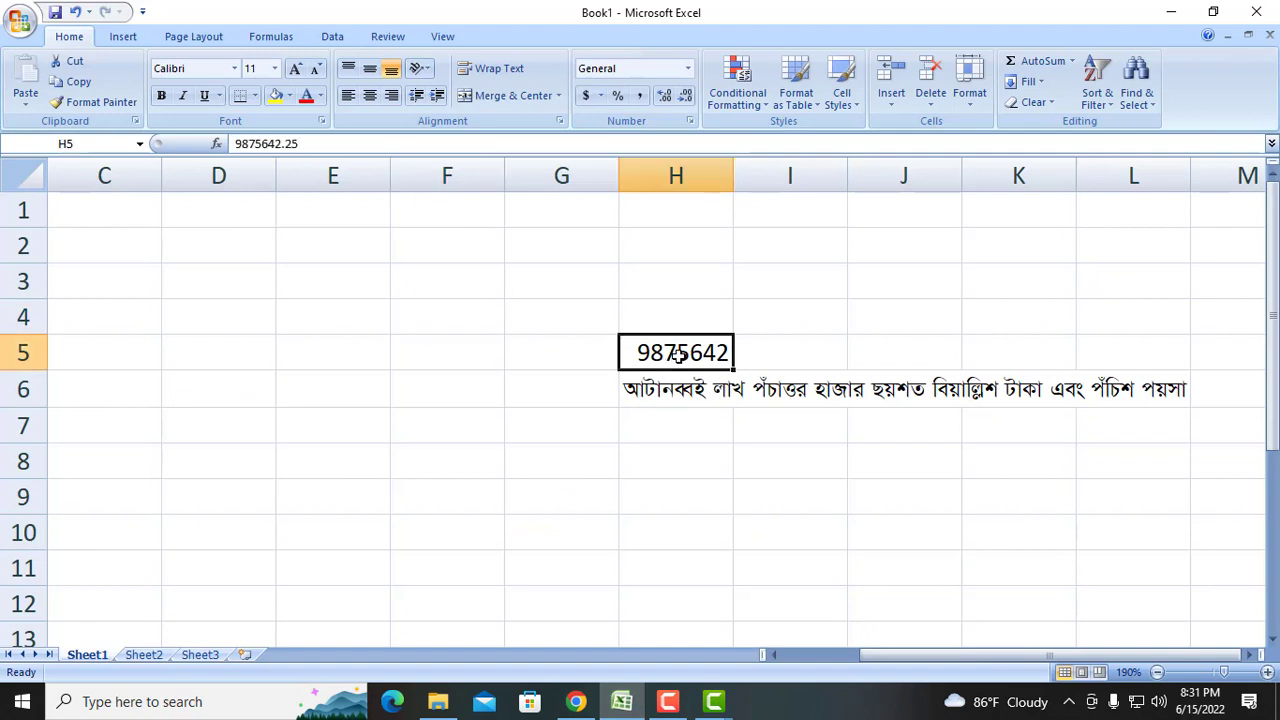
pyautogui.click(20, 20)
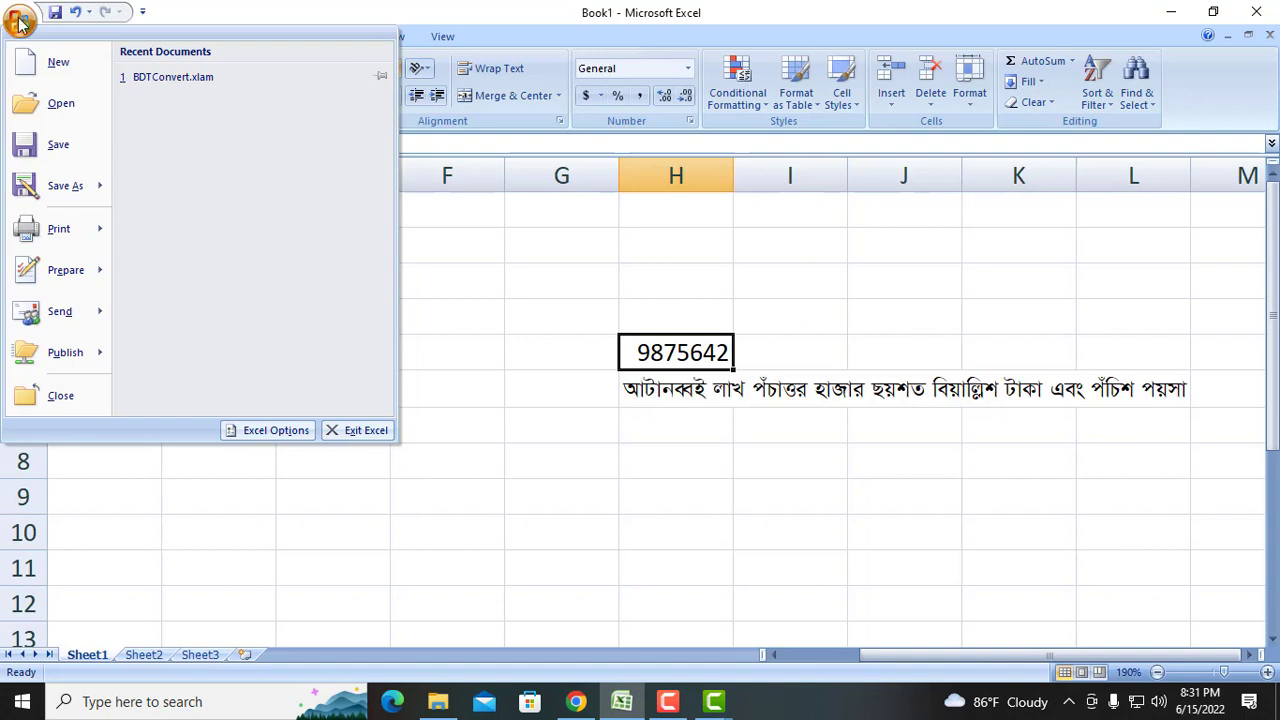
pyautogui.click(270, 432)
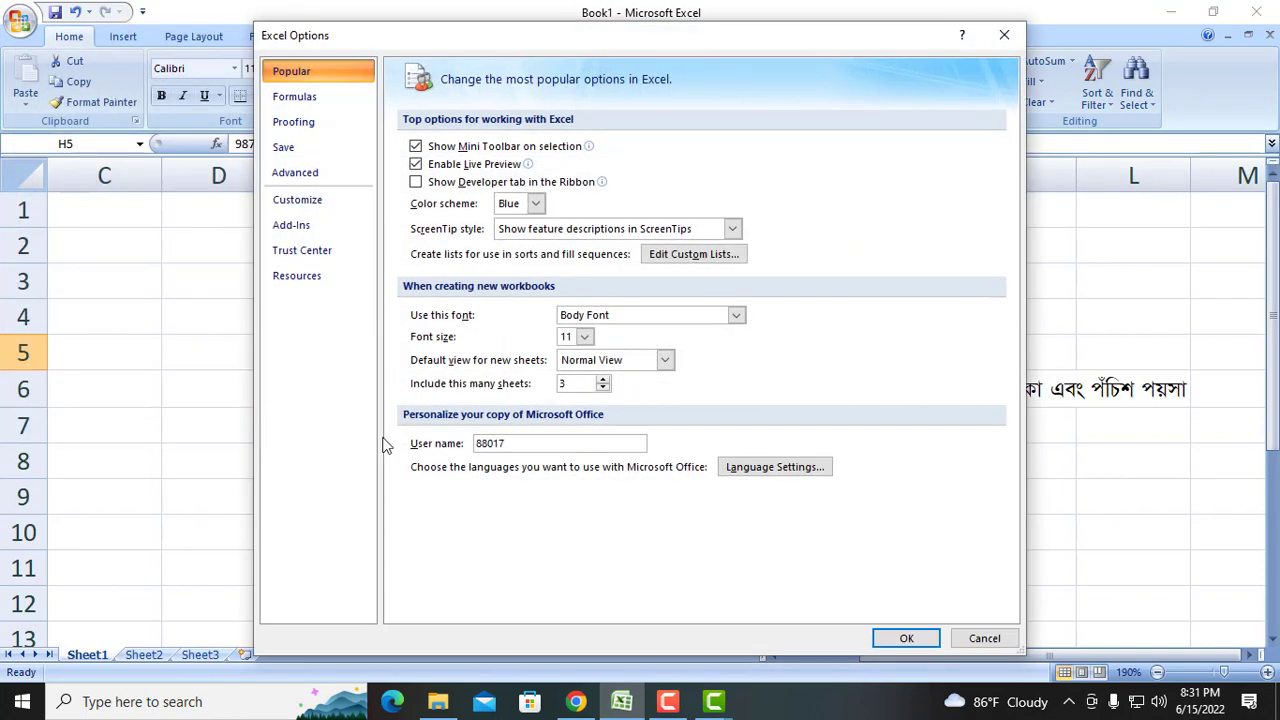
pyautogui.click(296, 224)
pyautogui.click(640, 599)
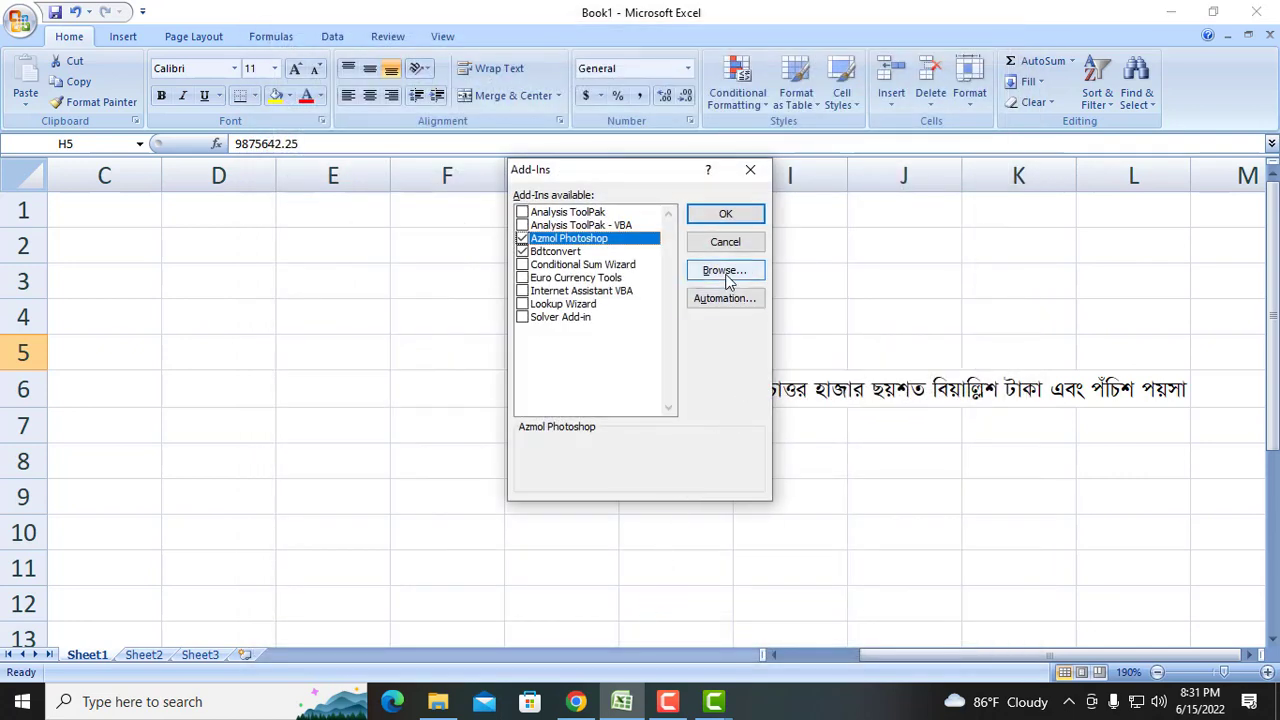
# Step: Try to add BDTConvert.xlam from the Software (F:) drive to the available add-ins
pyautogui.click(720, 272)
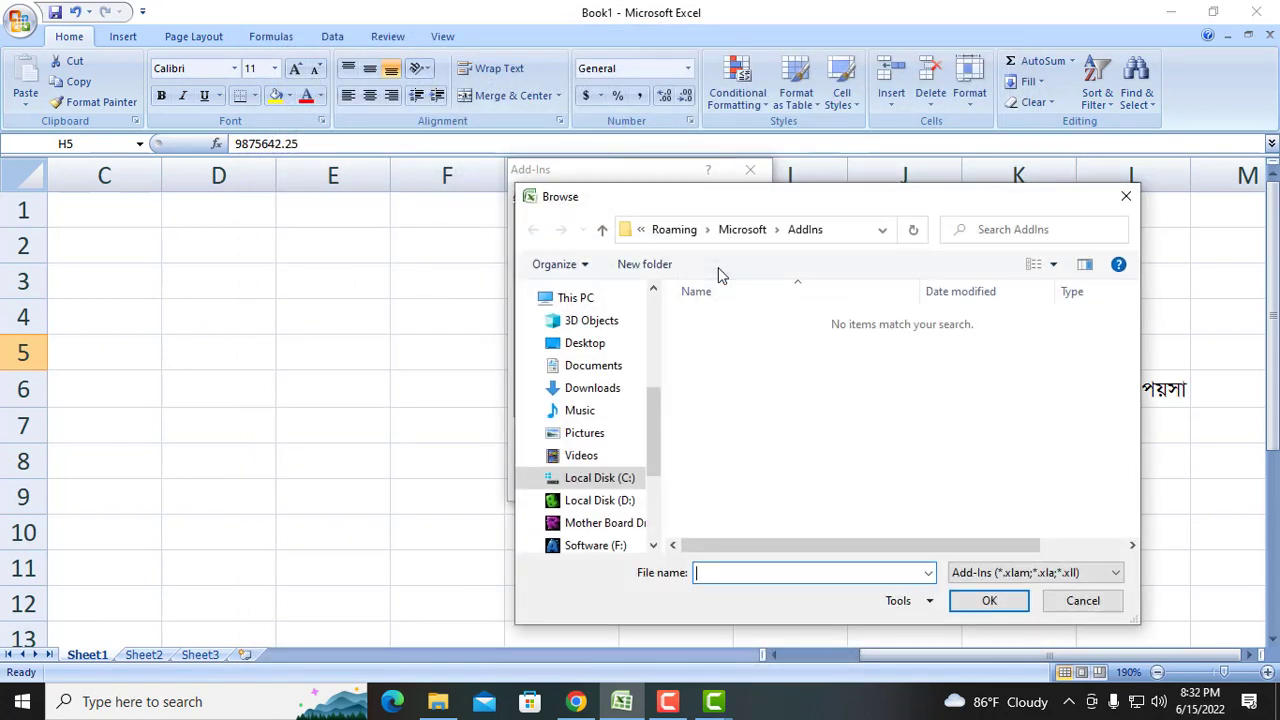
pyautogui.moveTo(656, 430); pyautogui.dragTo(663, 466)
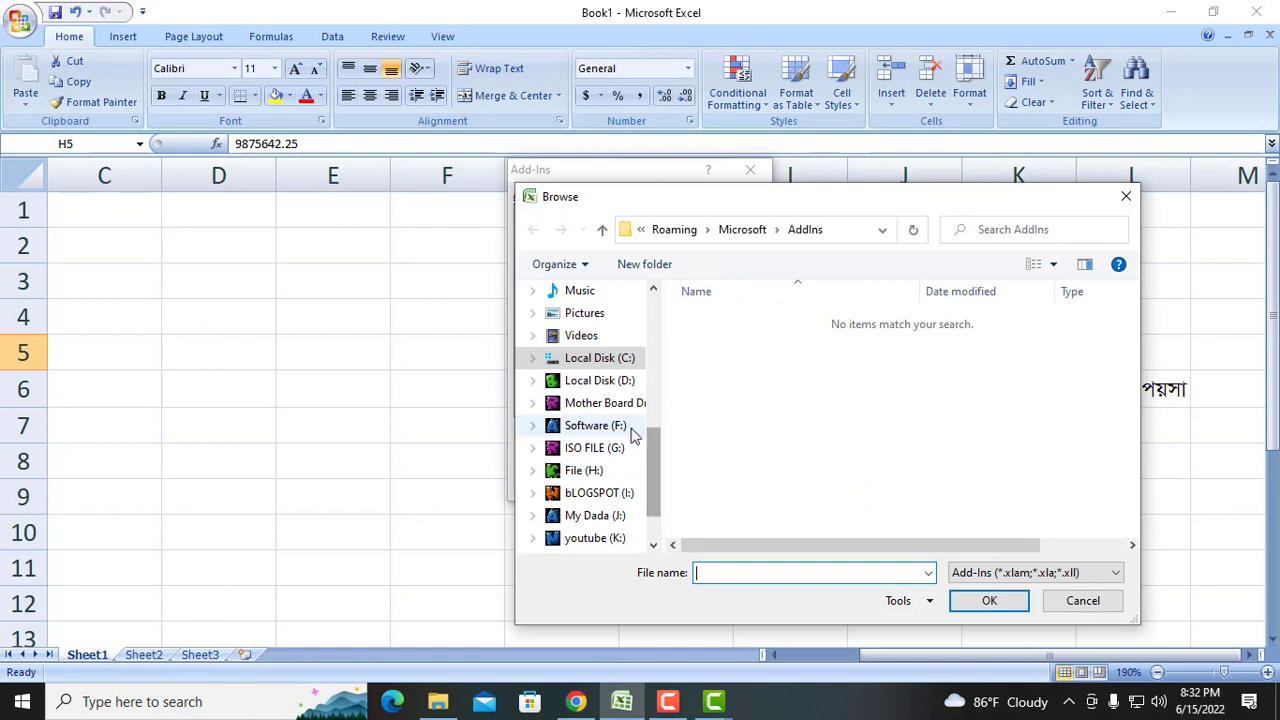
pyautogui.click(586, 425)
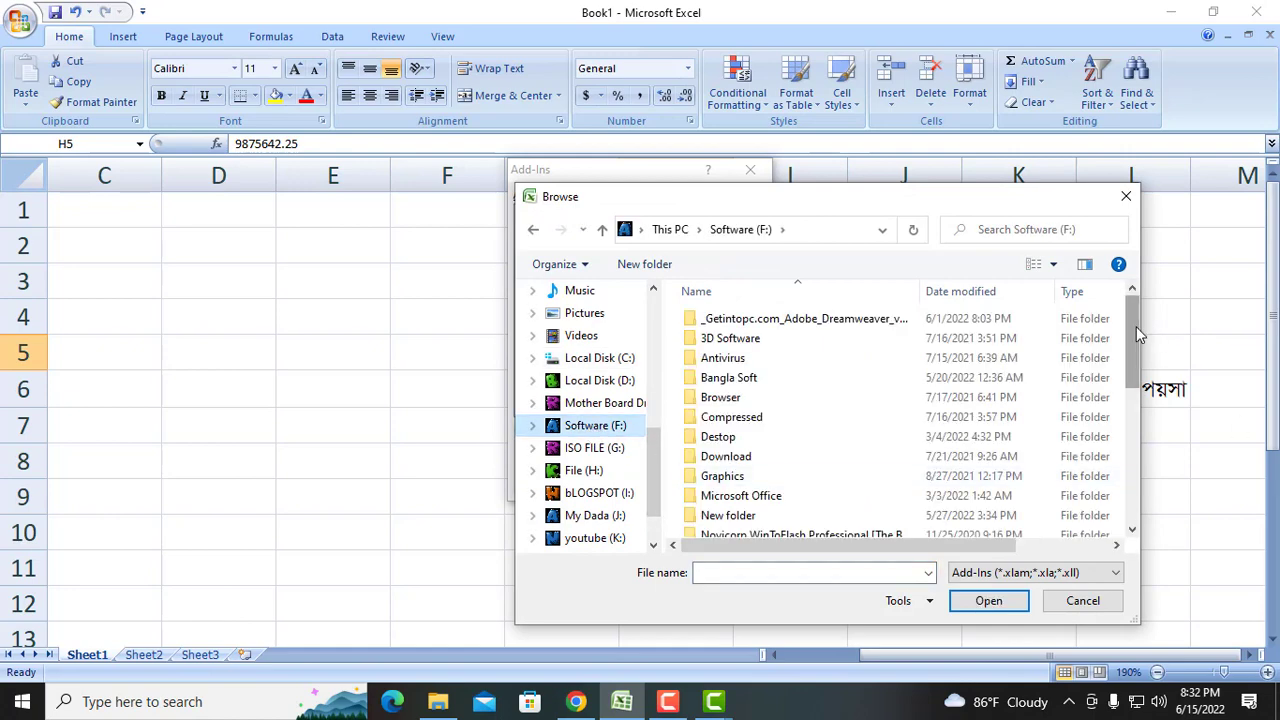
pyautogui.moveTo(1136, 326); pyautogui.dragTo(1135, 466)
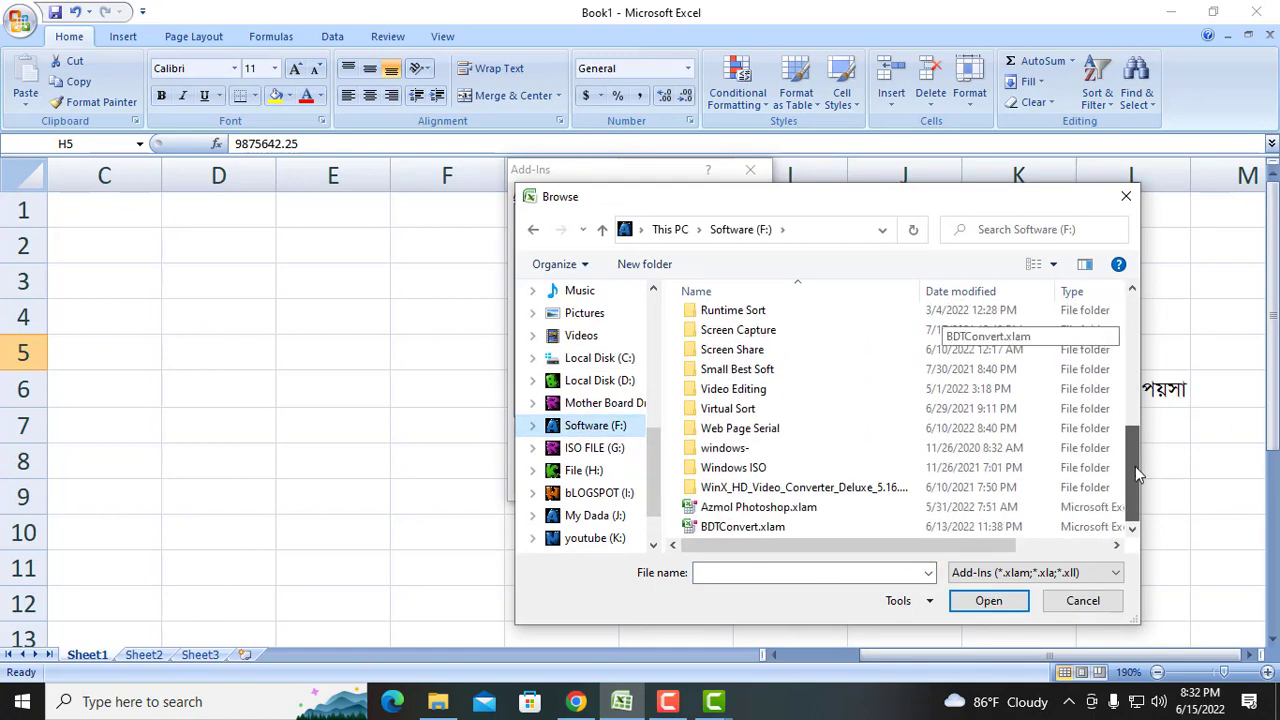
pyautogui.click(735, 527)
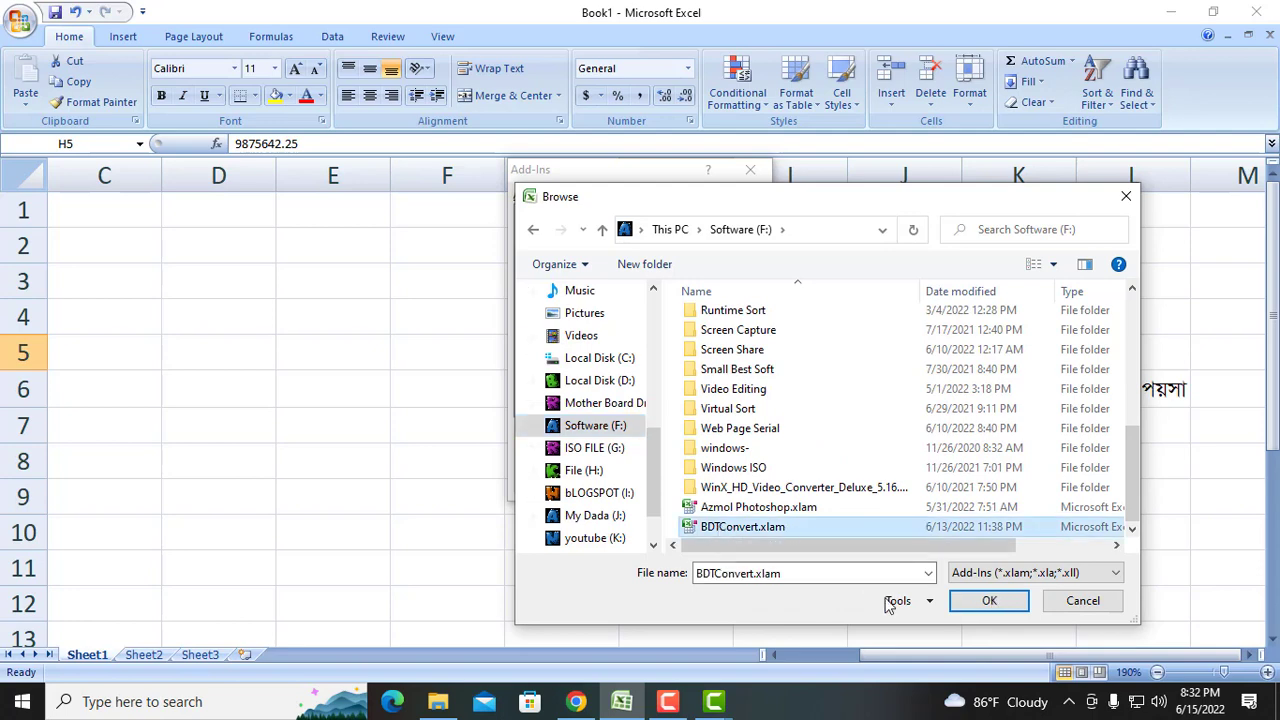
pyautogui.click(983, 601)
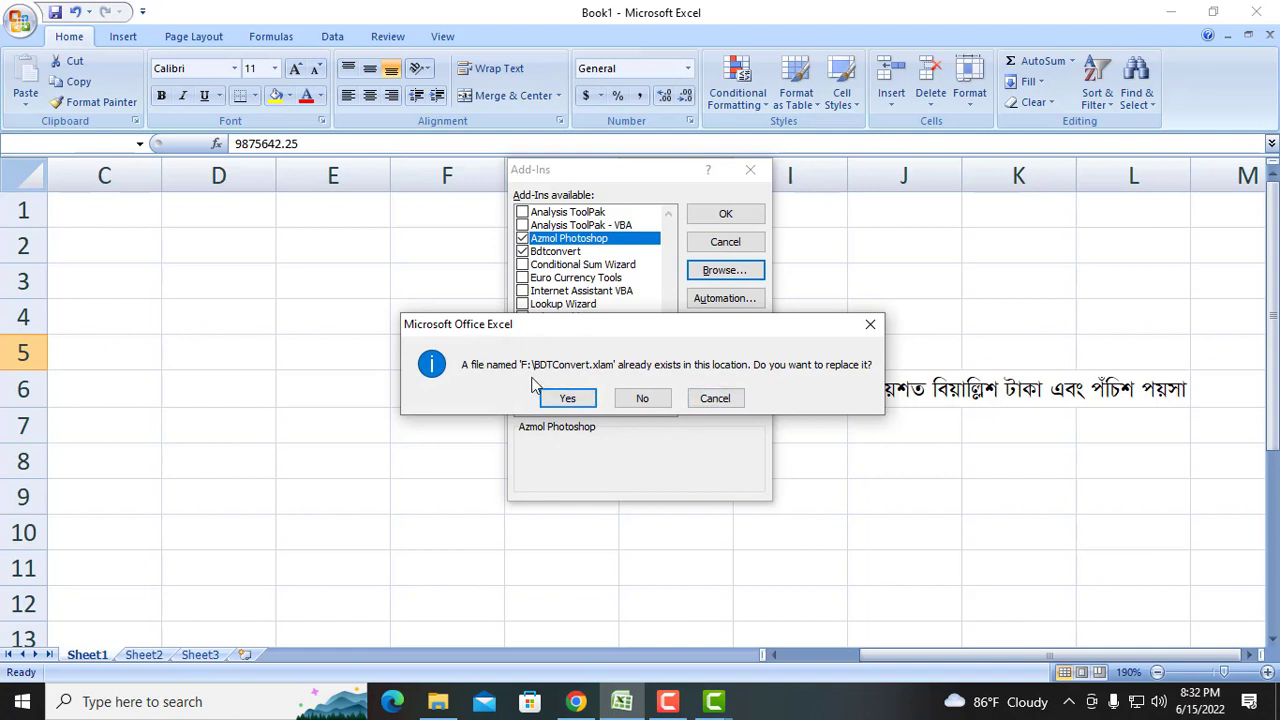
pyautogui.click(710, 402)
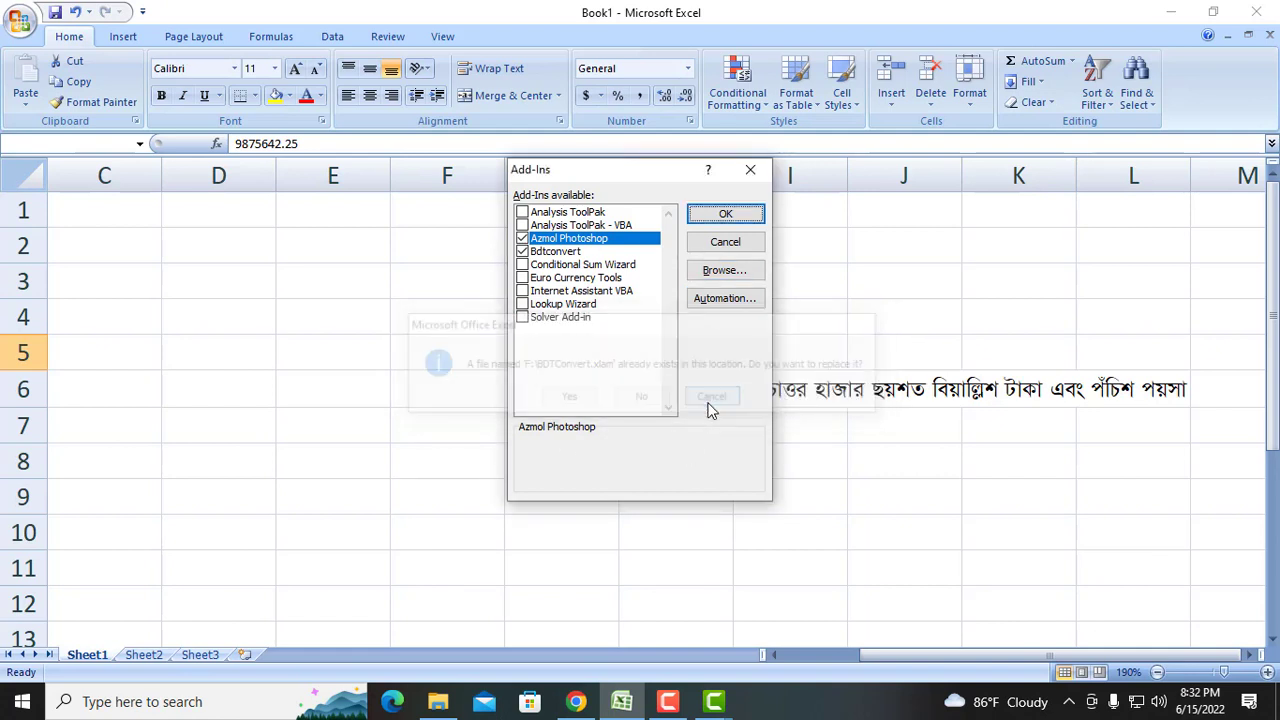
# Step: Make sure the Bdtconvert add-in is enabled and apply the add-in selection
pyautogui.click(522, 252)
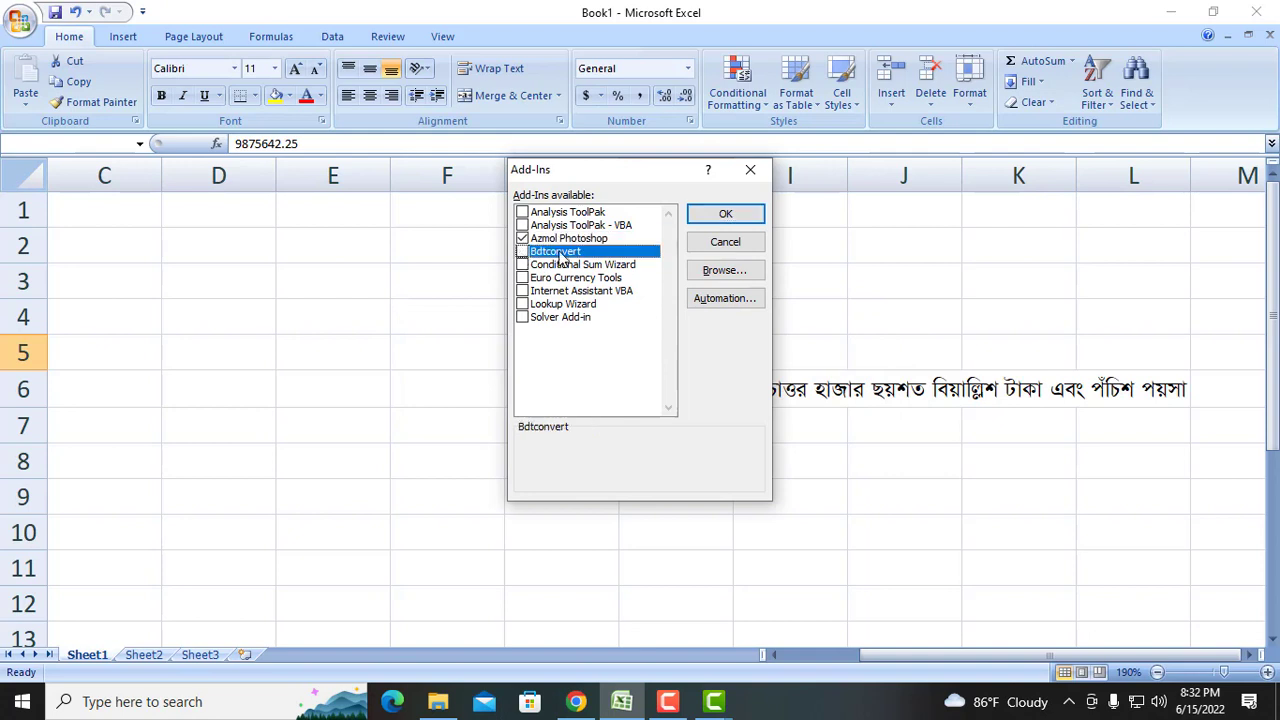
pyautogui.click(713, 220)
pyautogui.click(663, 468)
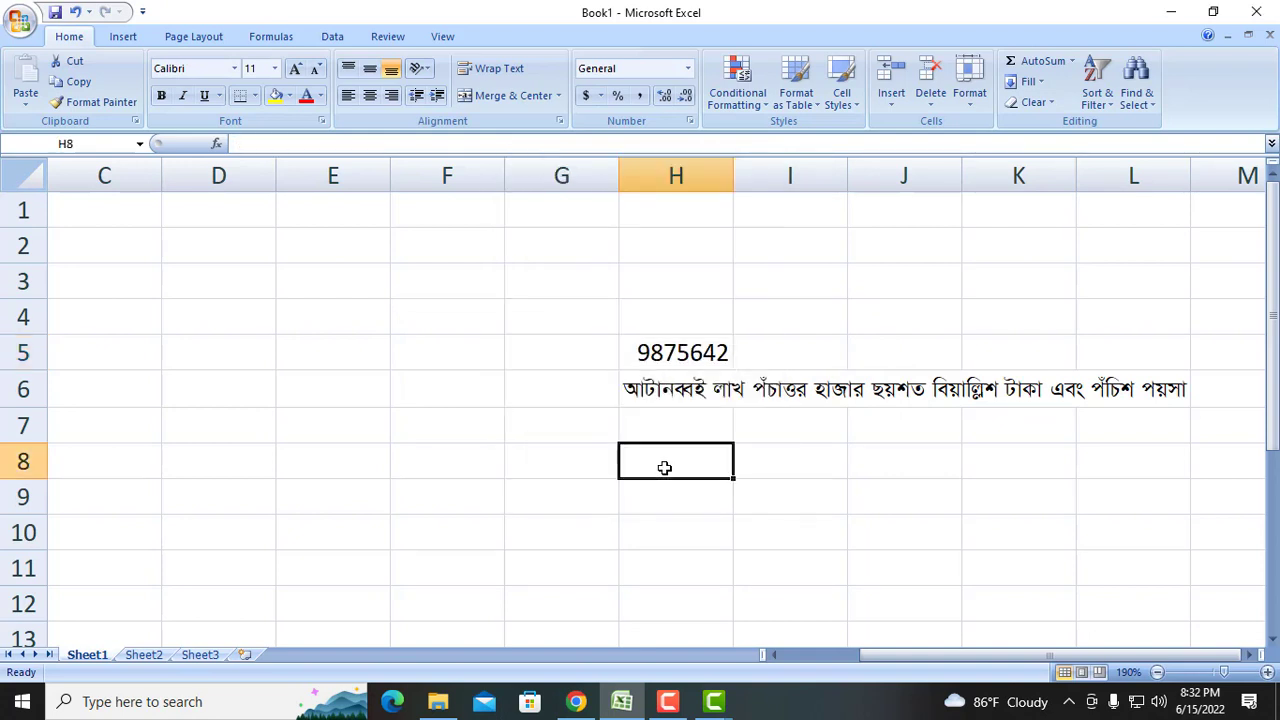
# Step: Enter the number 55885 in cell F8
pyautogui.click(423, 463)
pyautogui.write('55885')
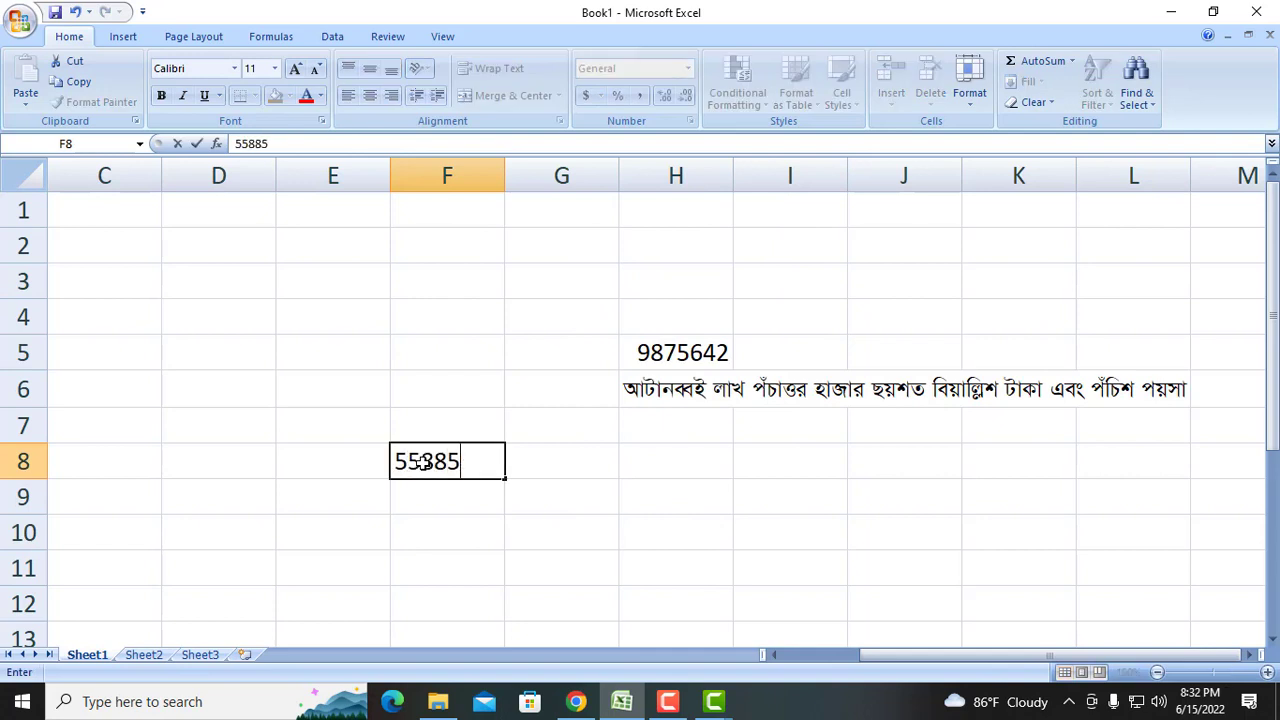
pyautogui.press('Return')
# Step: Enter the formula =bdtconvert(F8) in cell F9 to convert the number into words
pyautogui.write('=')
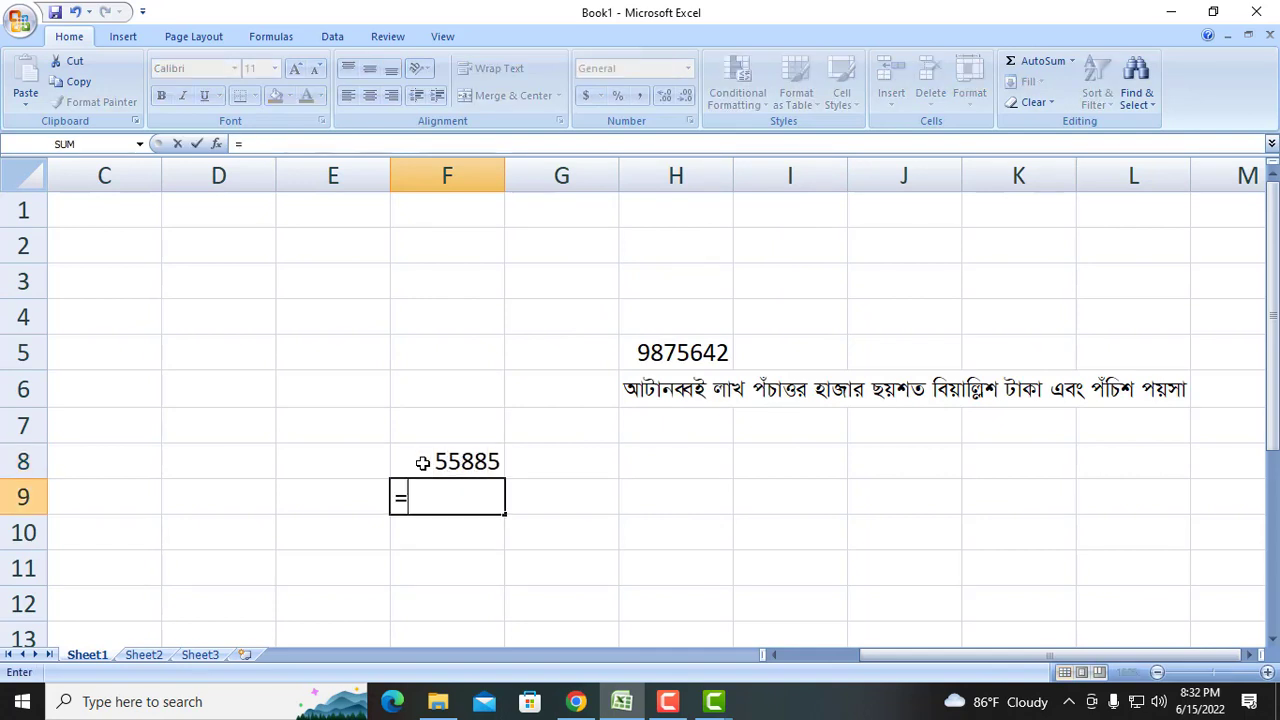
pyautogui.write('bdtcon')
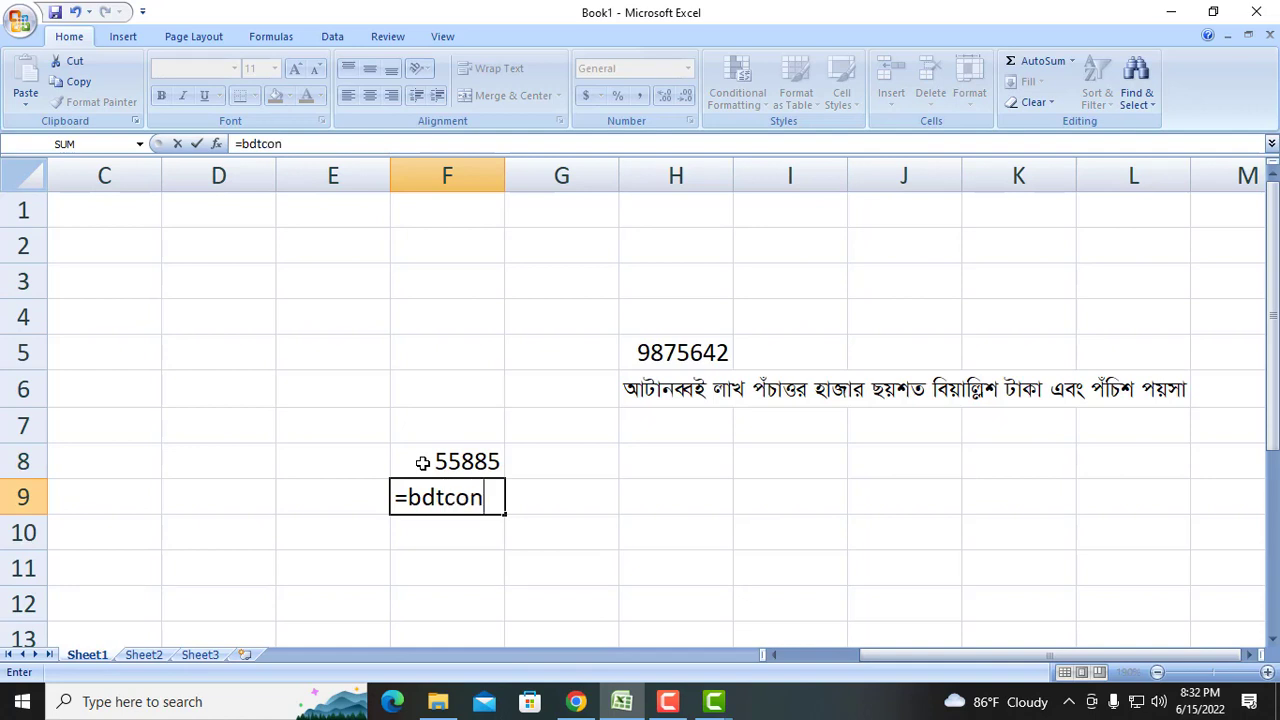
pyautogui.write('vert(')
pyautogui.click(431, 462)
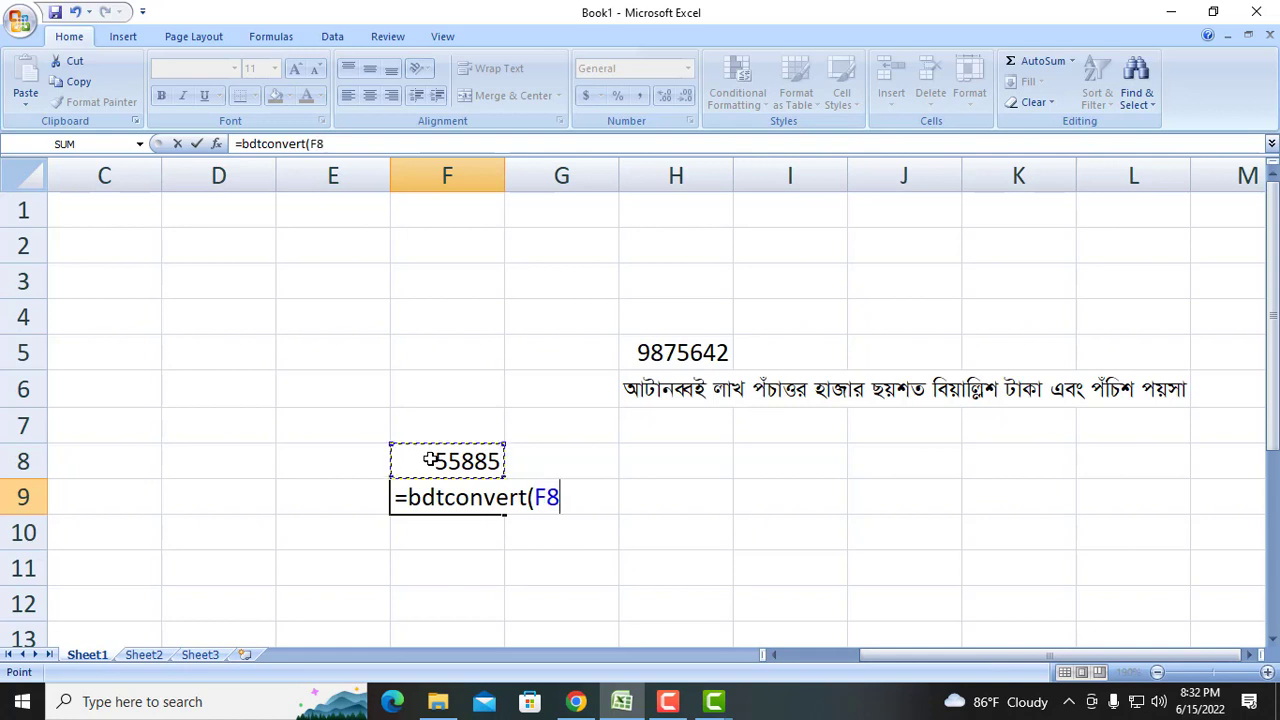
pyautogui.write(')')
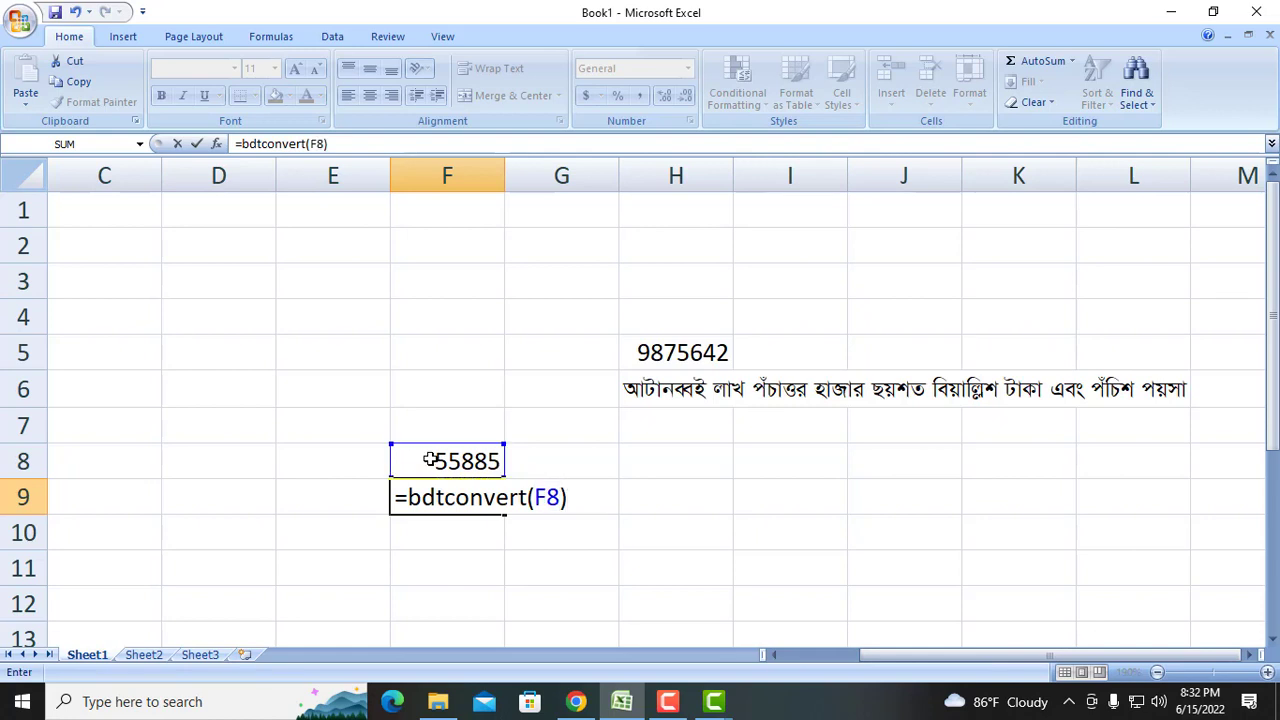
pyautogui.press('Return')
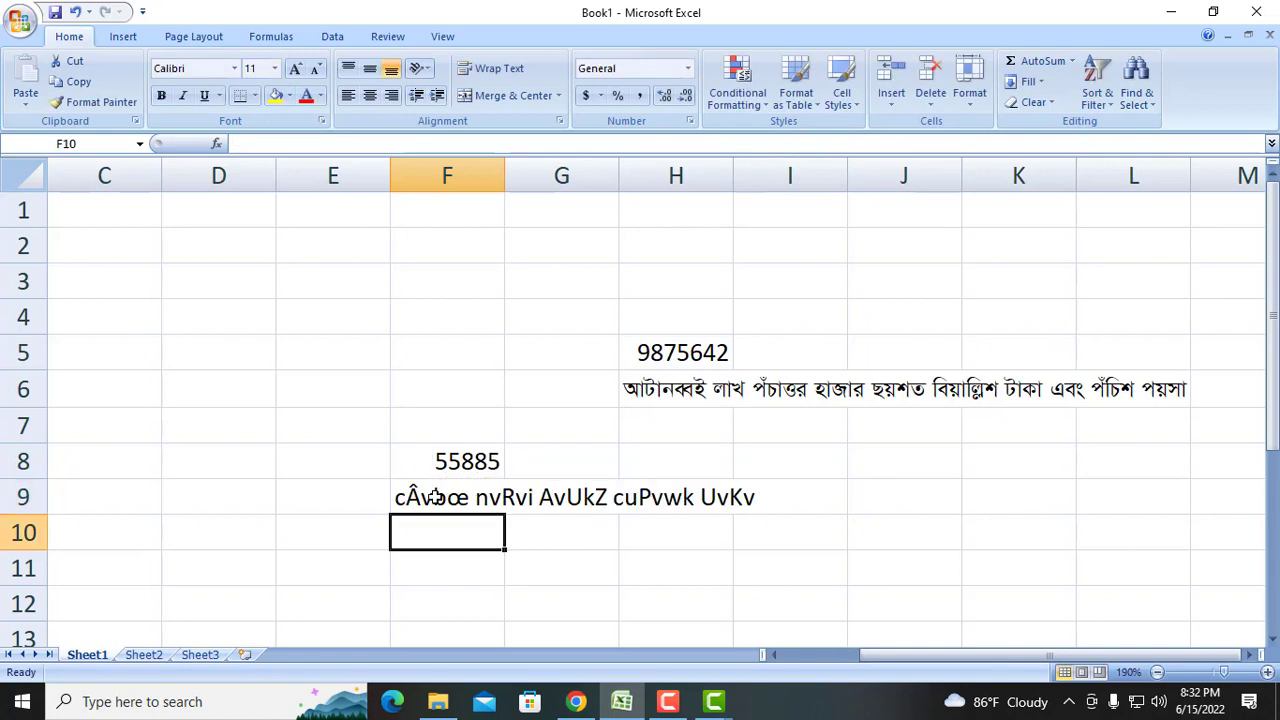
# Step: Format the converted text in cell F9 with the Bangla font listed directly before SutonnyOMJ
pyautogui.click(433, 494)
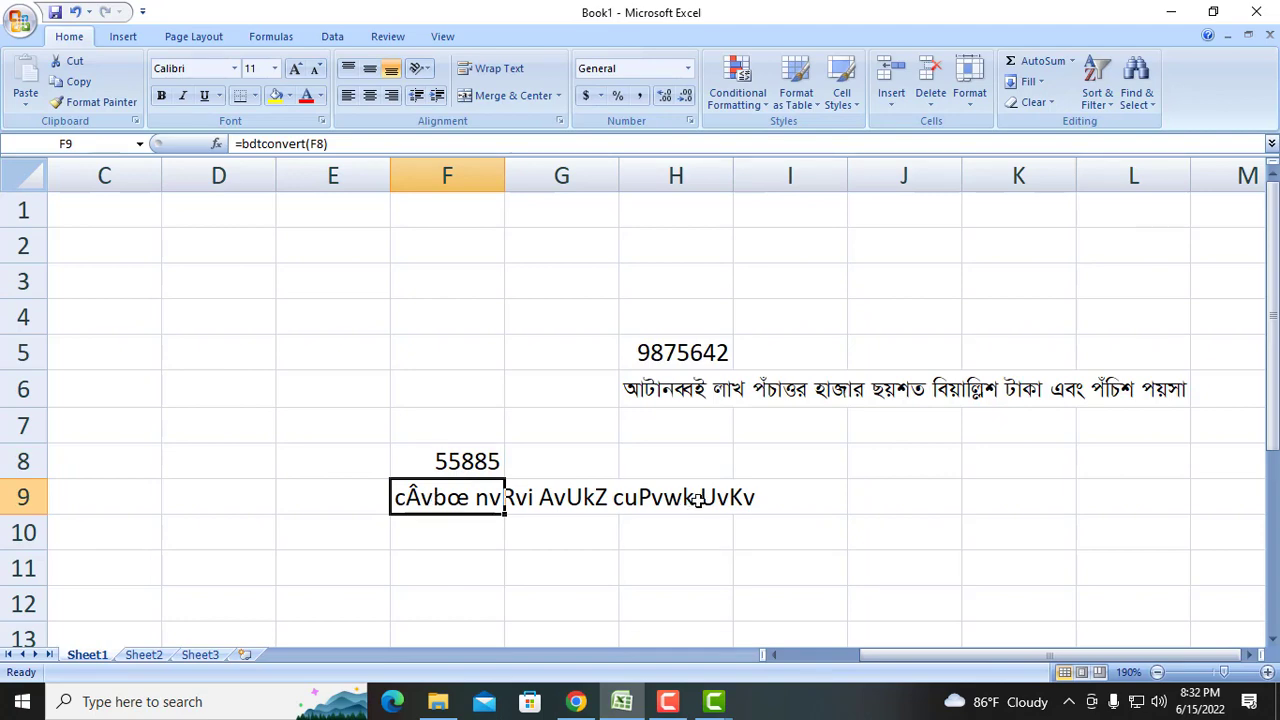
pyautogui.click(235, 70)
pyautogui.scroll(-1, 410, 140)
pyautogui.moveTo(407, 112); pyautogui.dragTo(418, 485)
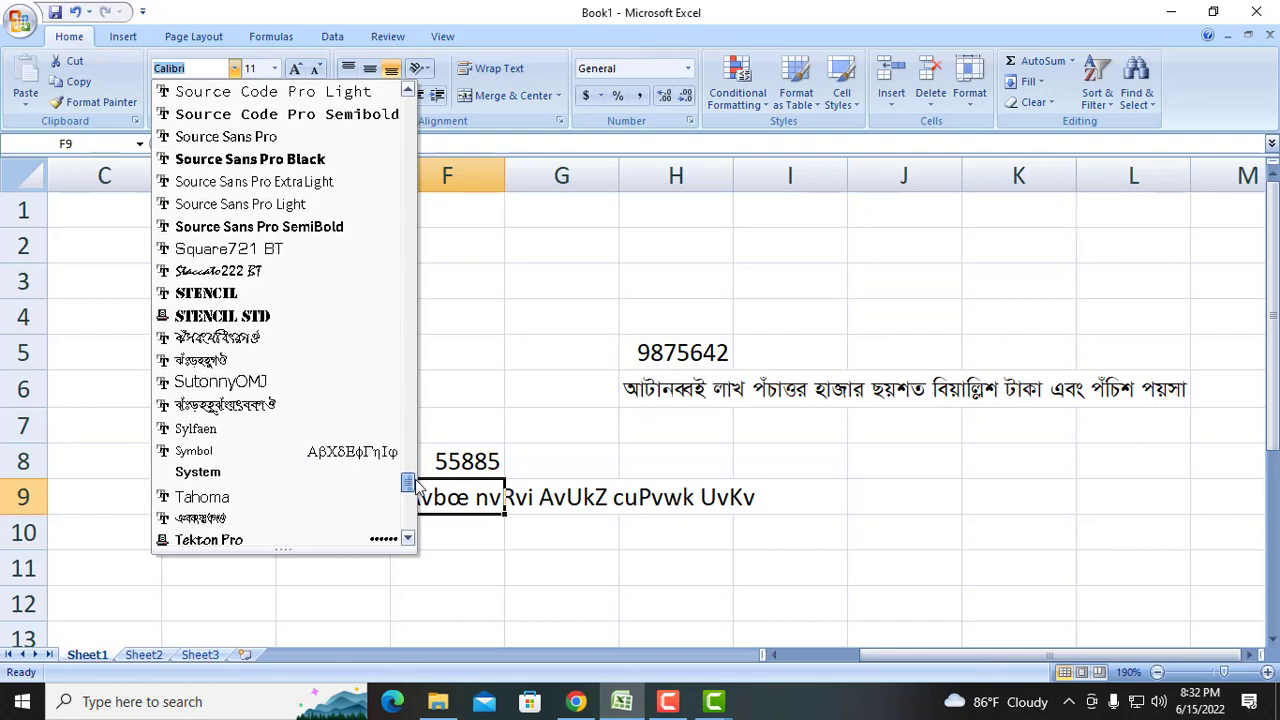
pyautogui.click(230, 360)
pyautogui.click(447, 535)
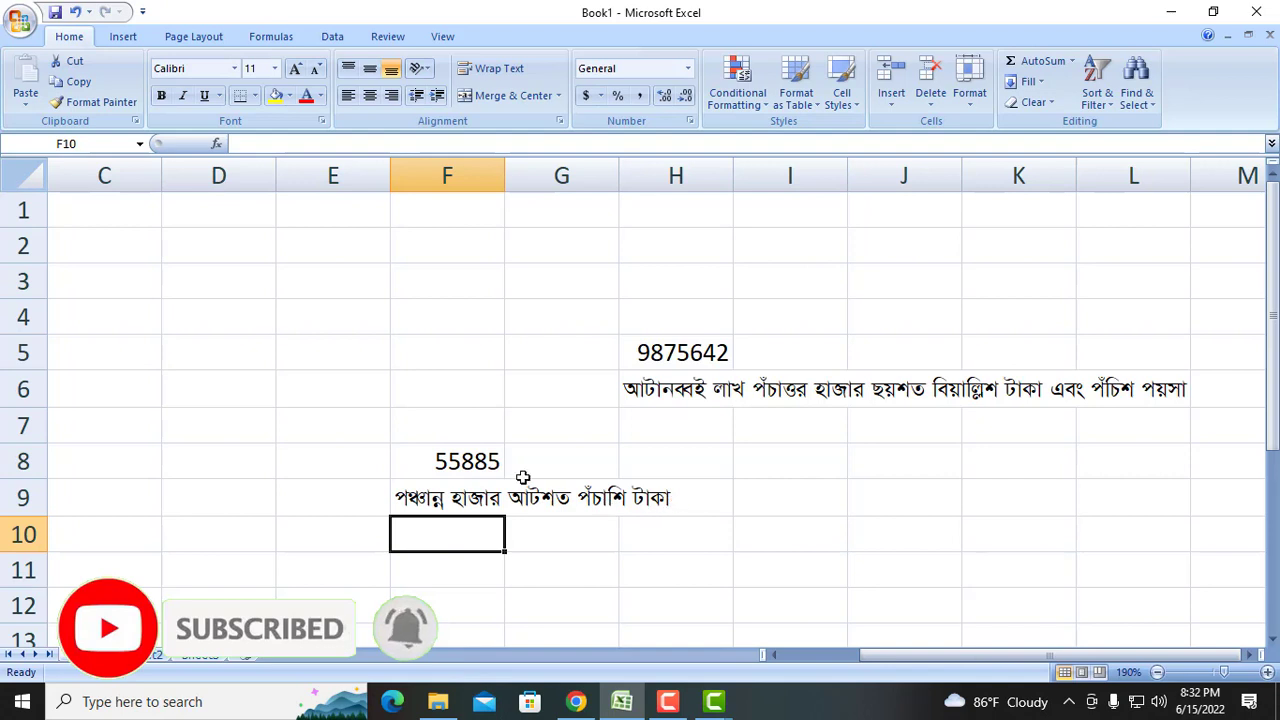
# Step: Append the decimals .75 to the number in cell F8, making it 55885.75
pyautogui.doubleClick(497, 460)
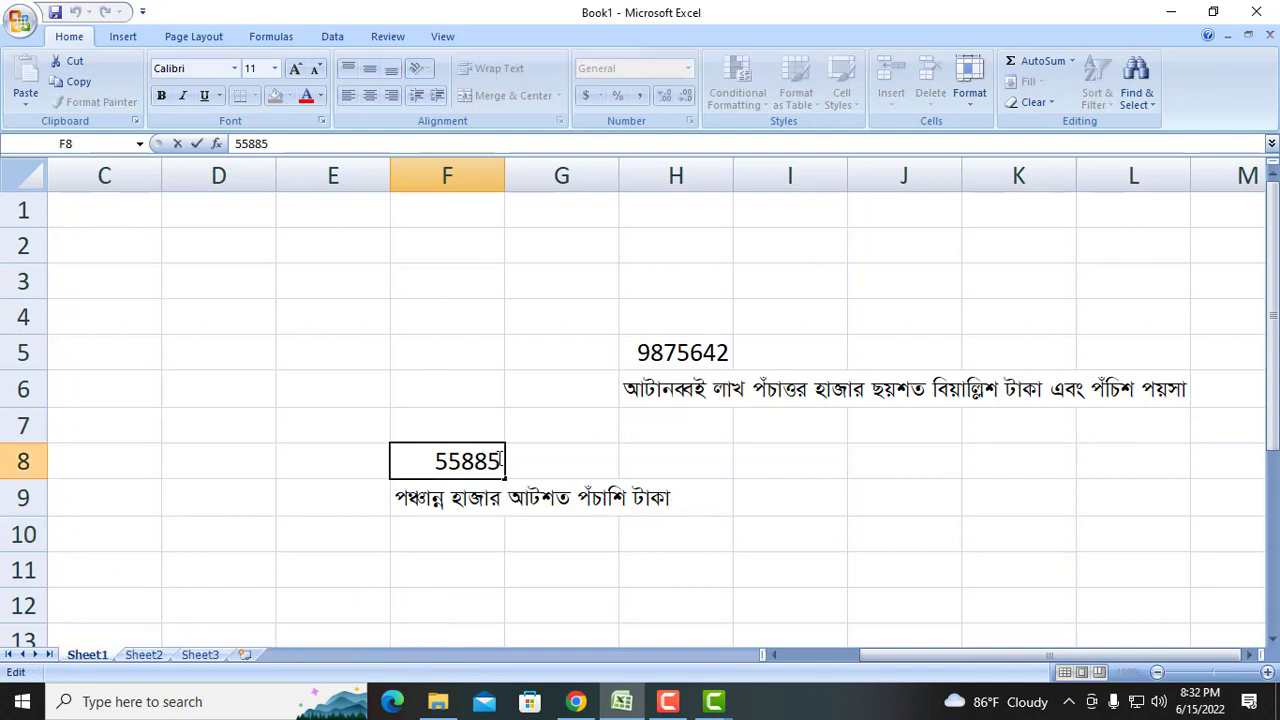
pyautogui.write('.75')
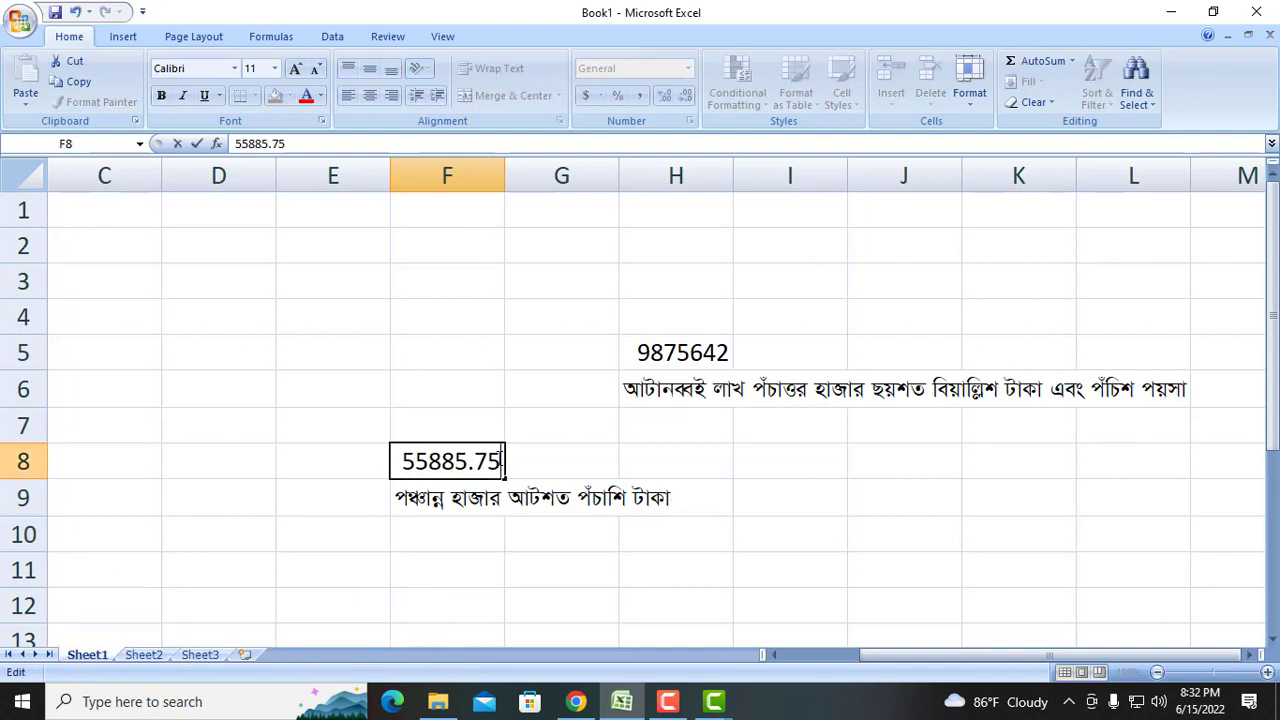
pyautogui.press('Return')
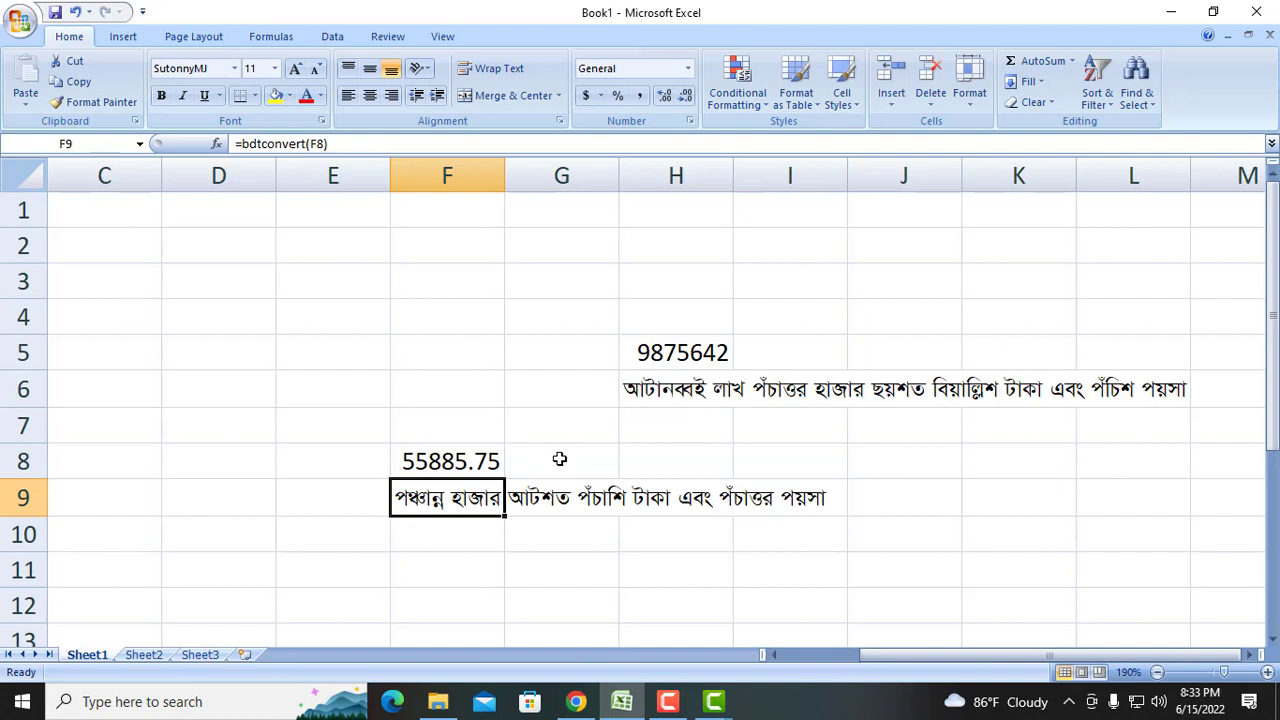
pyautogui.click(463, 530)
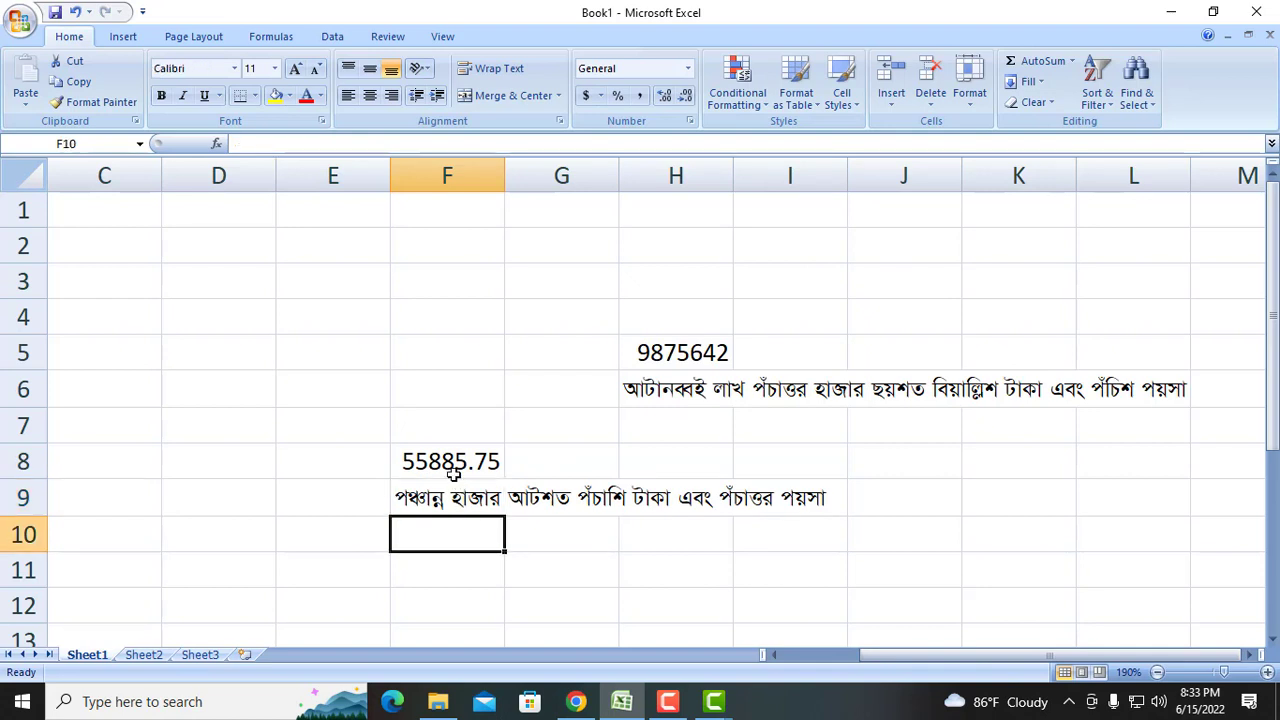
# Step: Review the number in F8 and its formula in F9, and check the BDTConvert.xlam file in File Explorer before returning to Excel
pyautogui.click(436, 466)
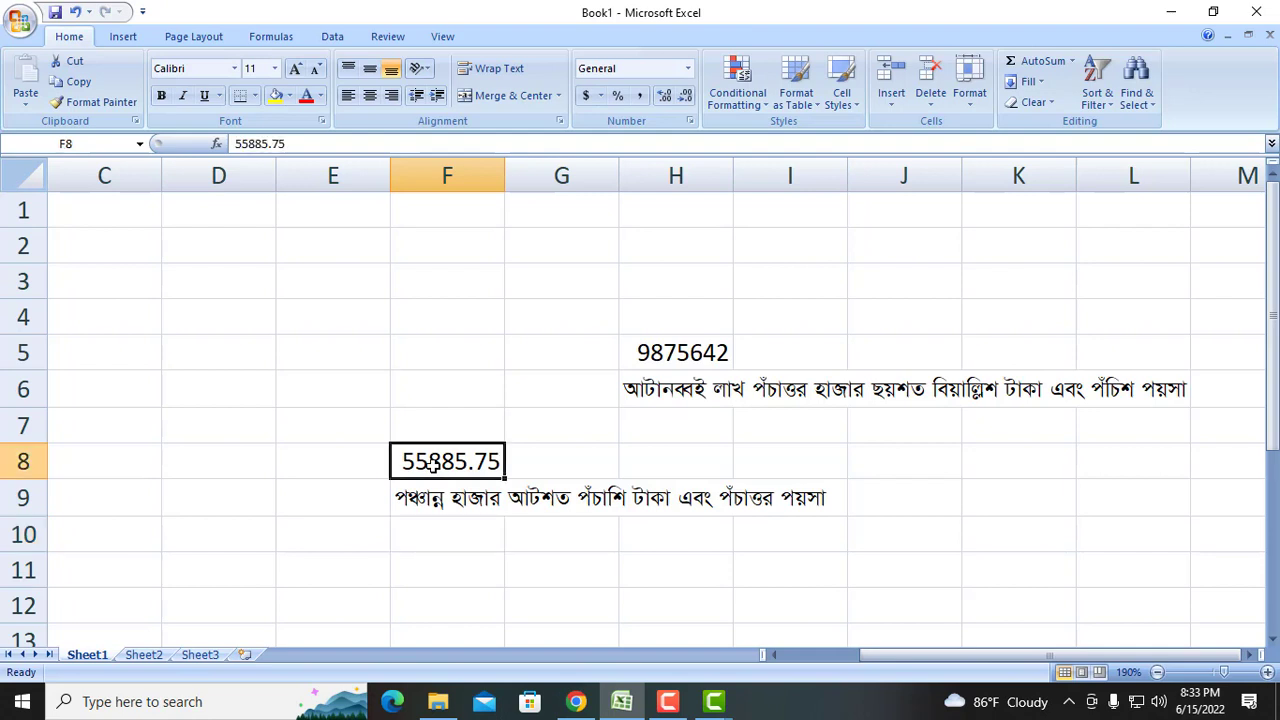
pyautogui.click(463, 505)
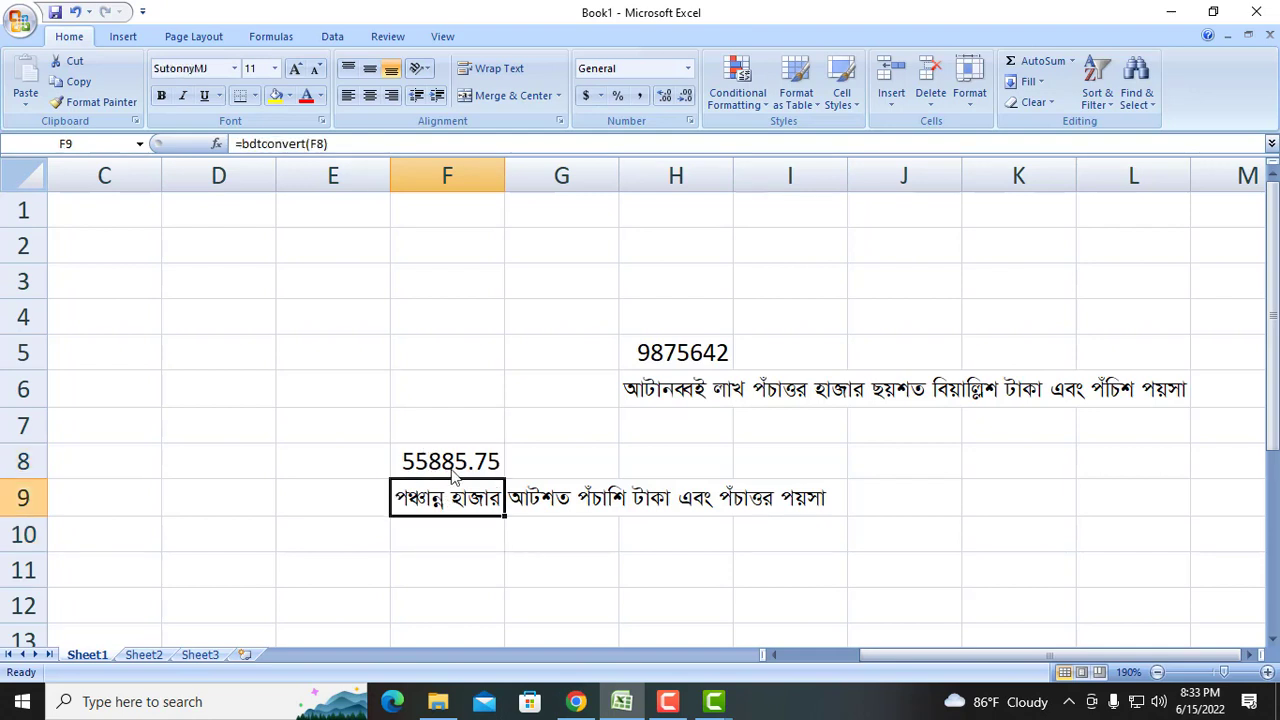
pyautogui.click(438, 701)
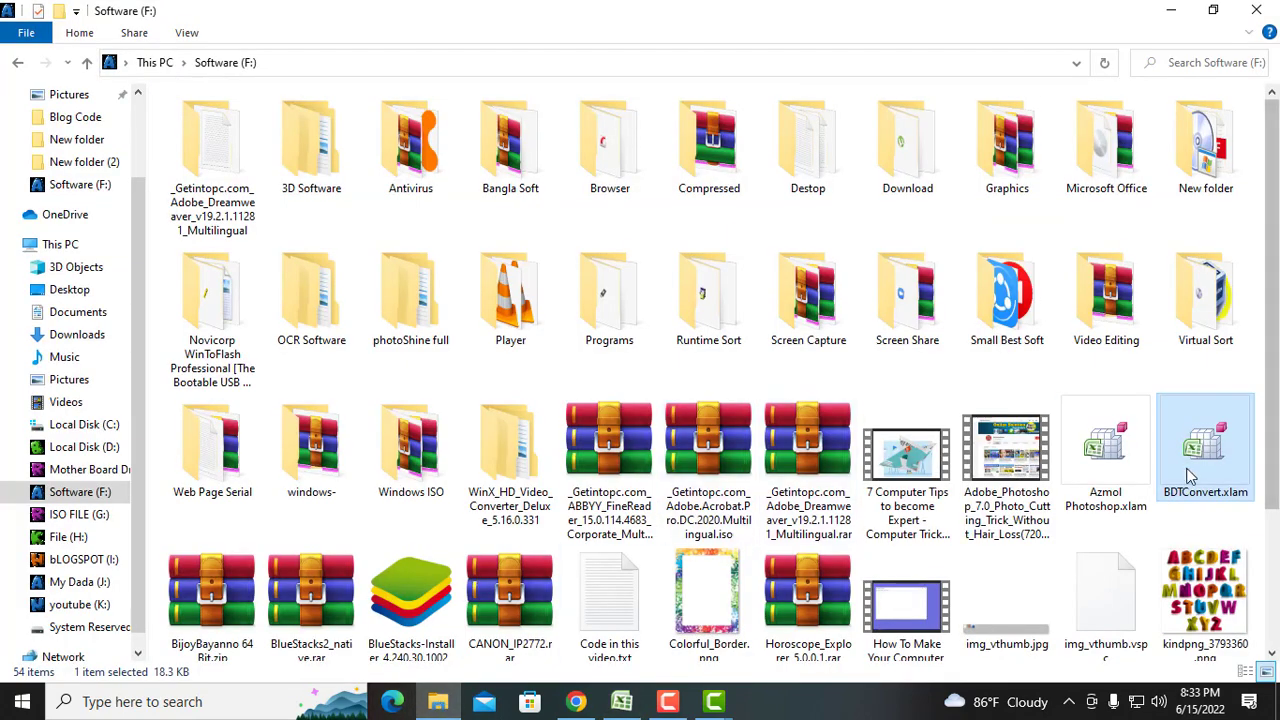
pyautogui.click(620, 701)
# Step: Insert the digits 589 after the first digit of the number in cell F8, making it 55895885.75
pyautogui.click(449, 461)
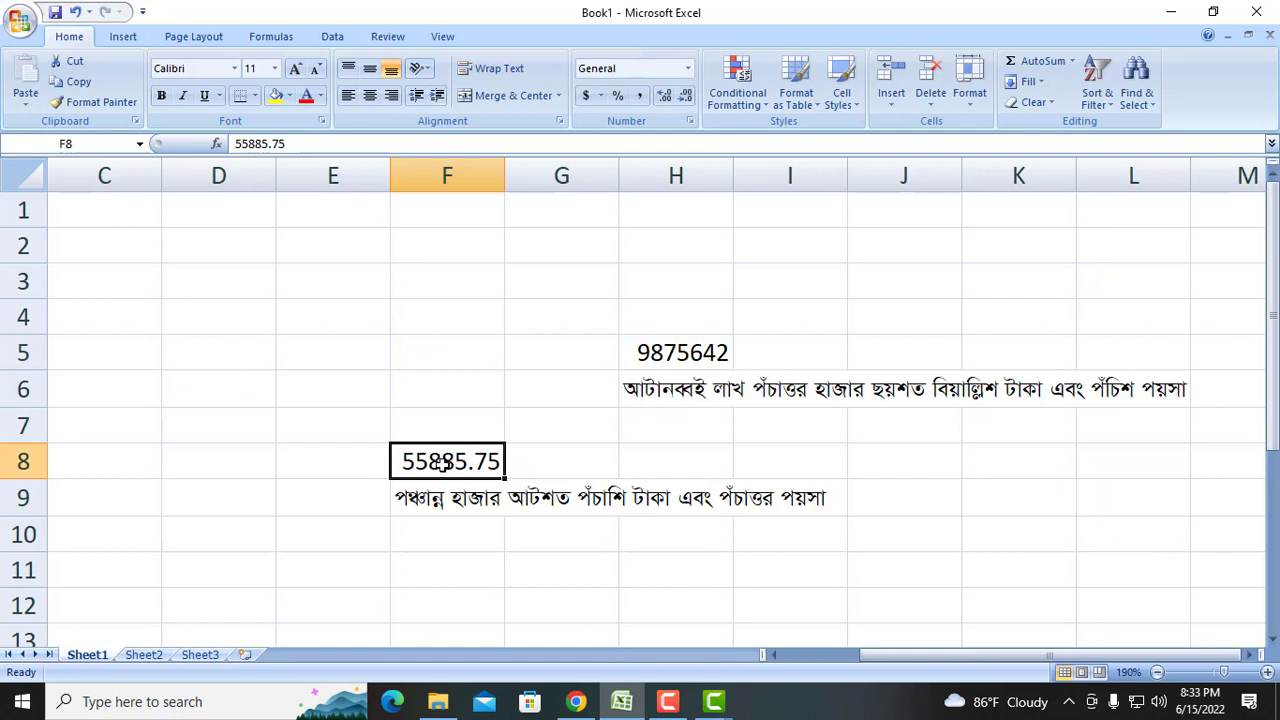
pyautogui.doubleClick(416, 461)
pyautogui.write('589')
pyautogui.press('Return')
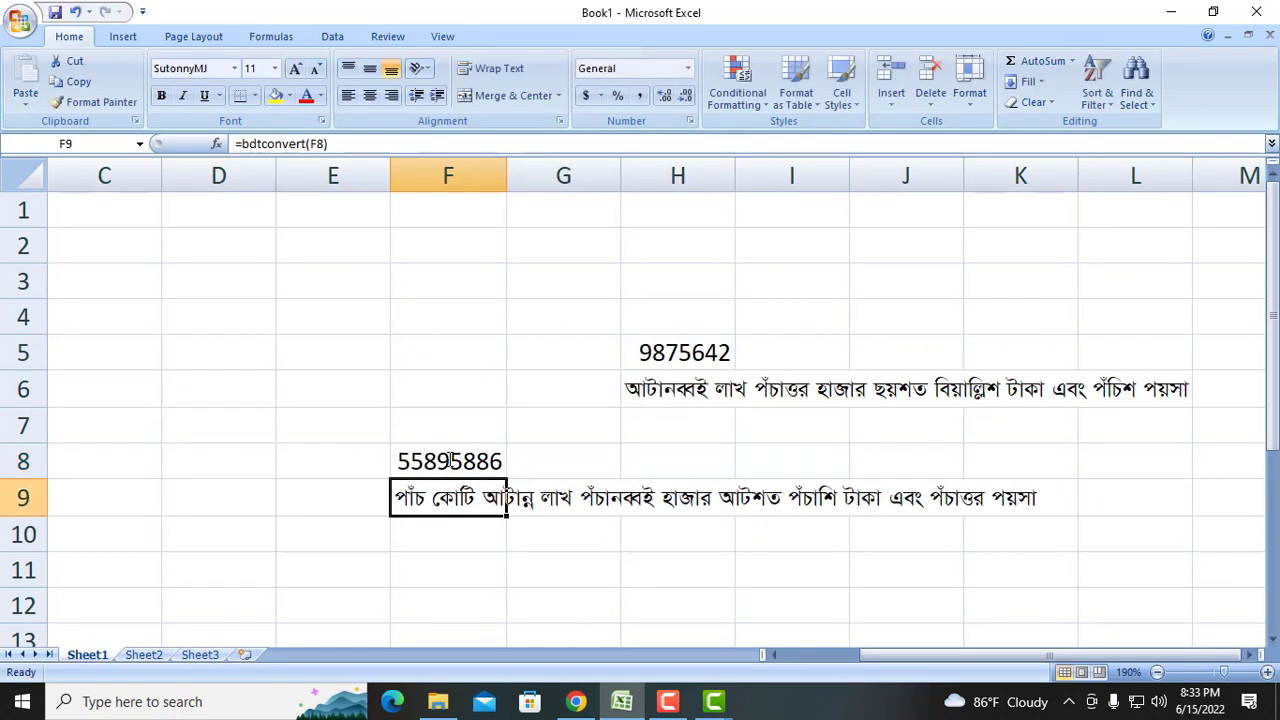
# Step: View the add-in file in the Software (F:) folder once more, then return to the Excel sheet and select cell F10
pyautogui.click(438, 701)
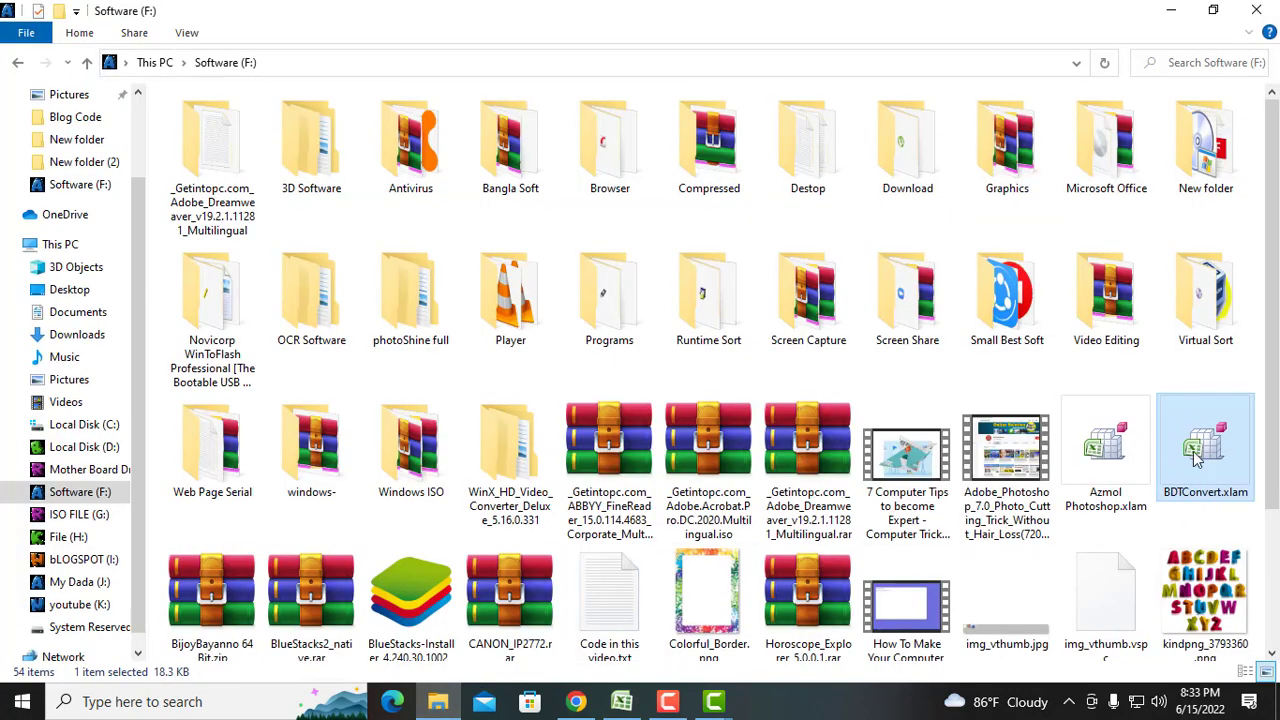
pyautogui.click(621, 703)
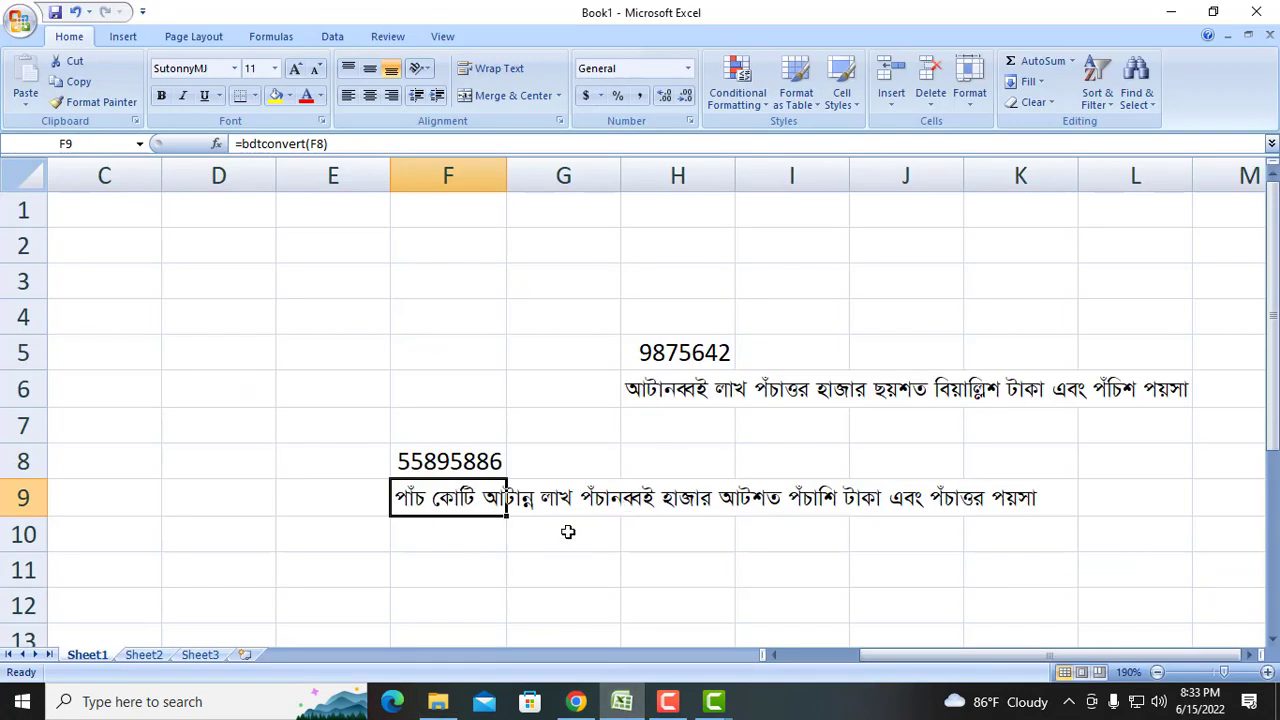
pyautogui.click(465, 533)
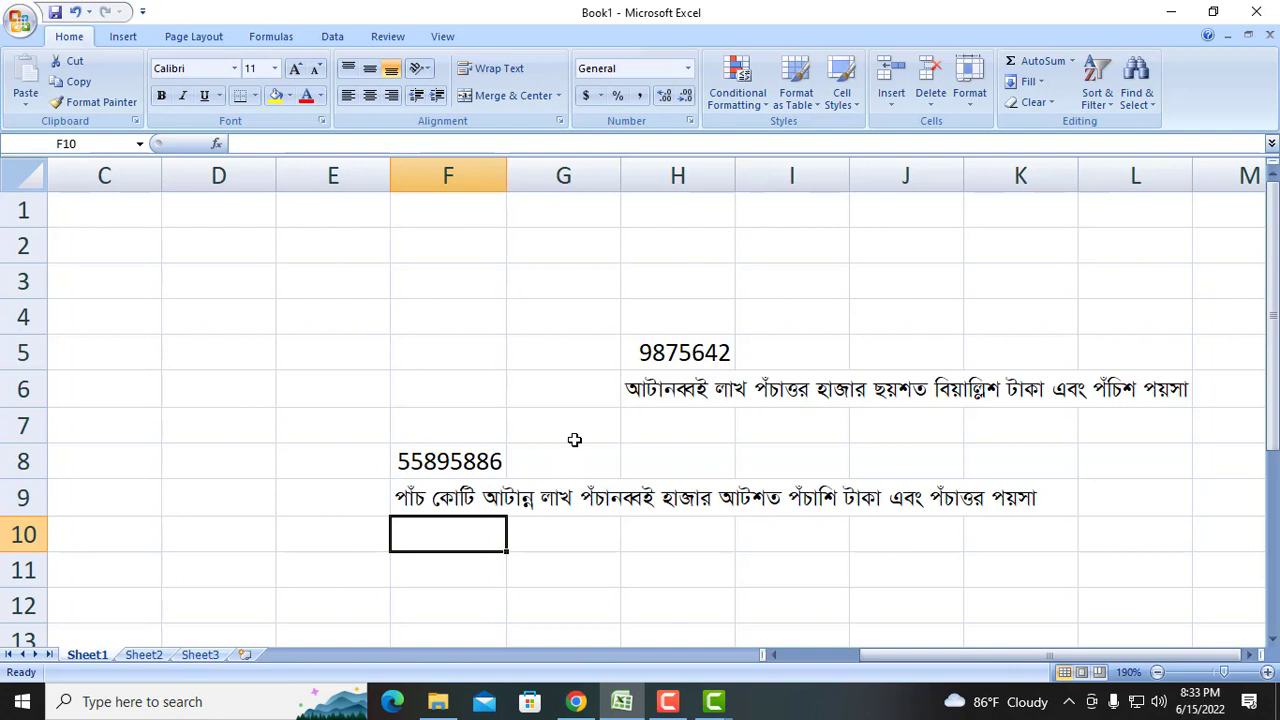
# Step: Switch to Chrome and show the already open YouTube channel page
pyautogui.click(577, 703)
pyautogui.click(114, 16)
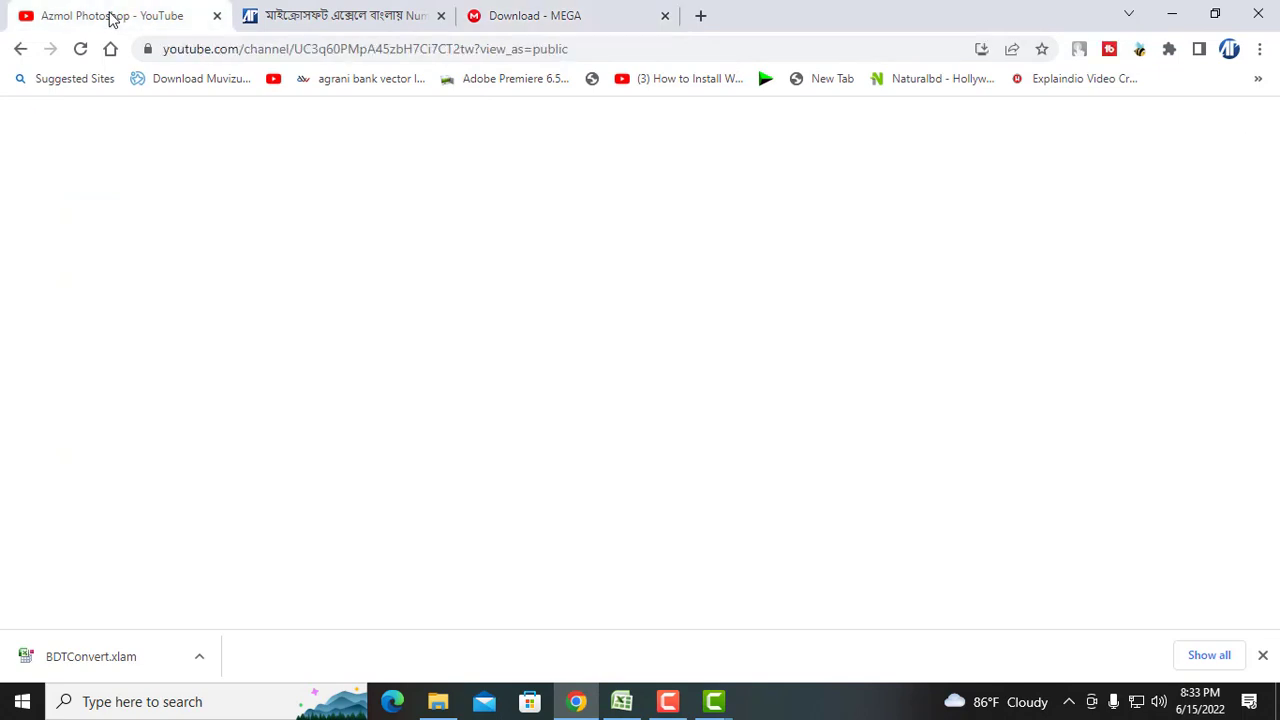